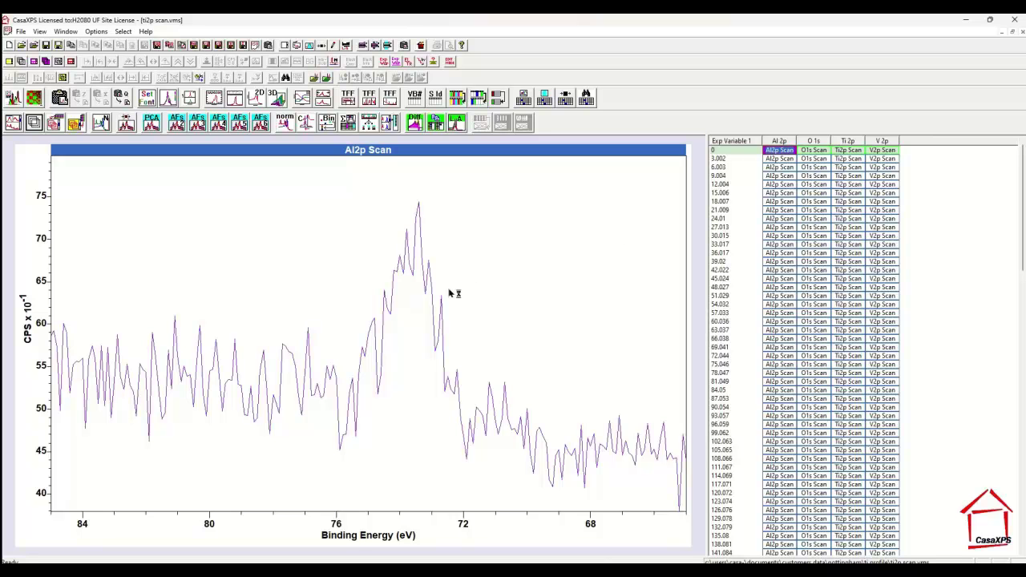
- Switch to ti2p scan-av-width-regions.vms and show the Al 2p quantification parameters beside the spectrum
left_click(65, 31)
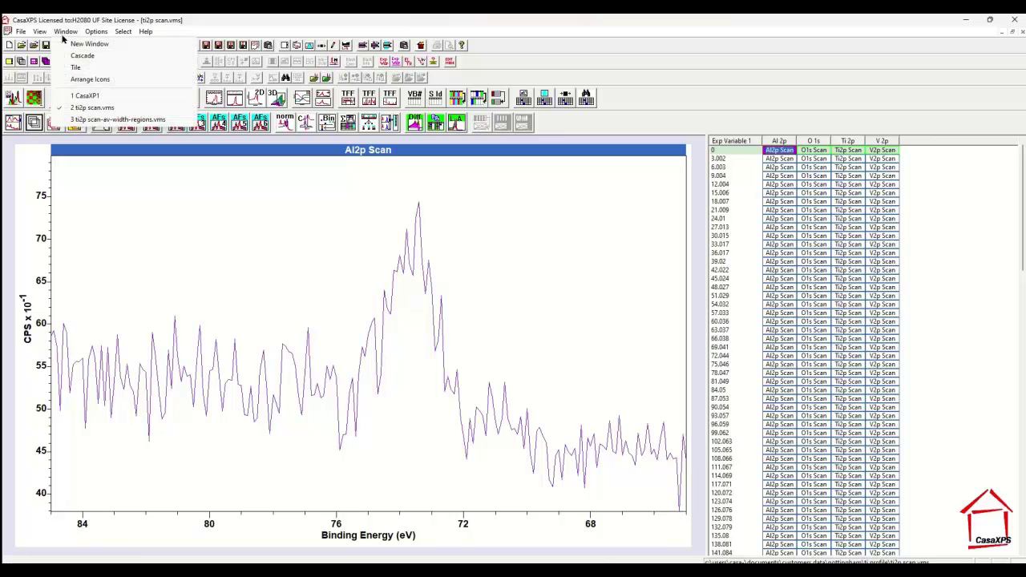
left_click(96, 120)
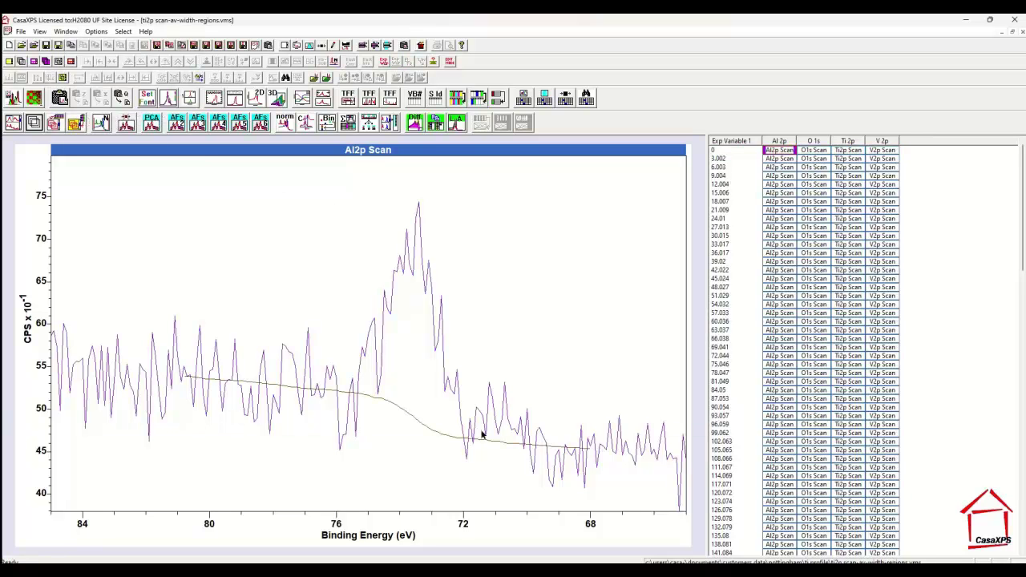
left_click(311, 45)
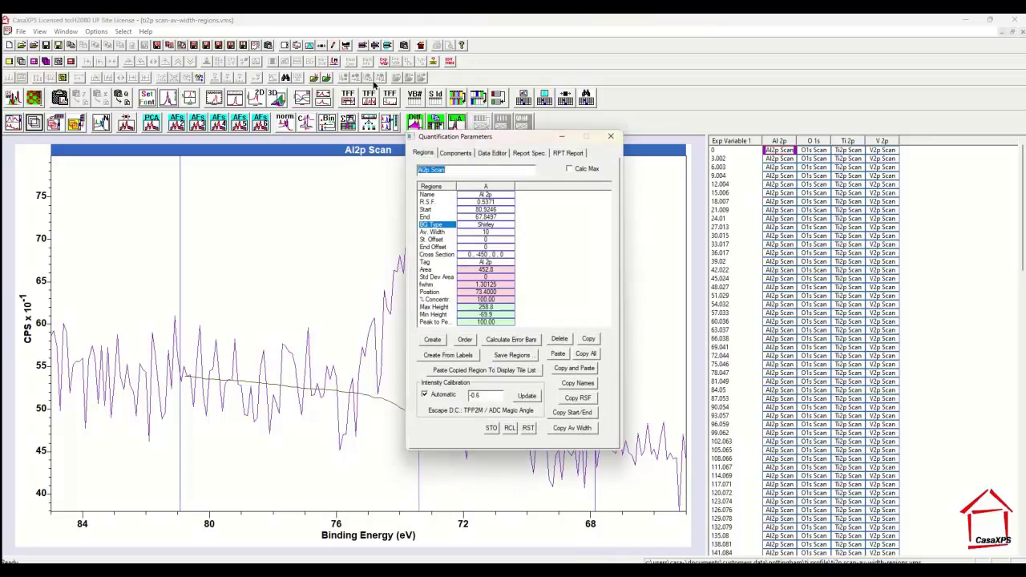
left_click_drag(438, 135, 769, 208)
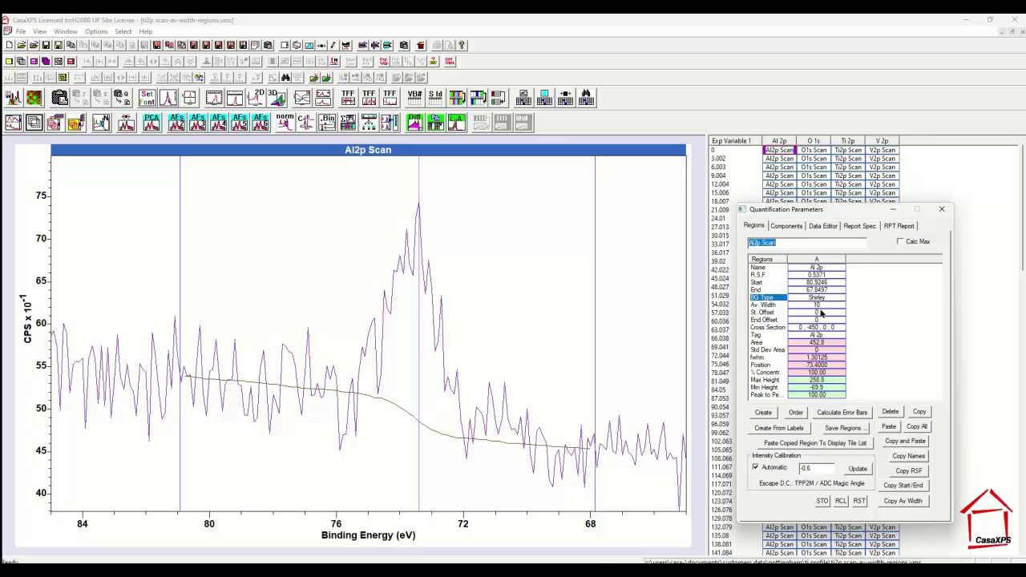
- Raise the Al 2p averaging width from 10 to 11, then display the O1s spectrum
left_click(819, 306)
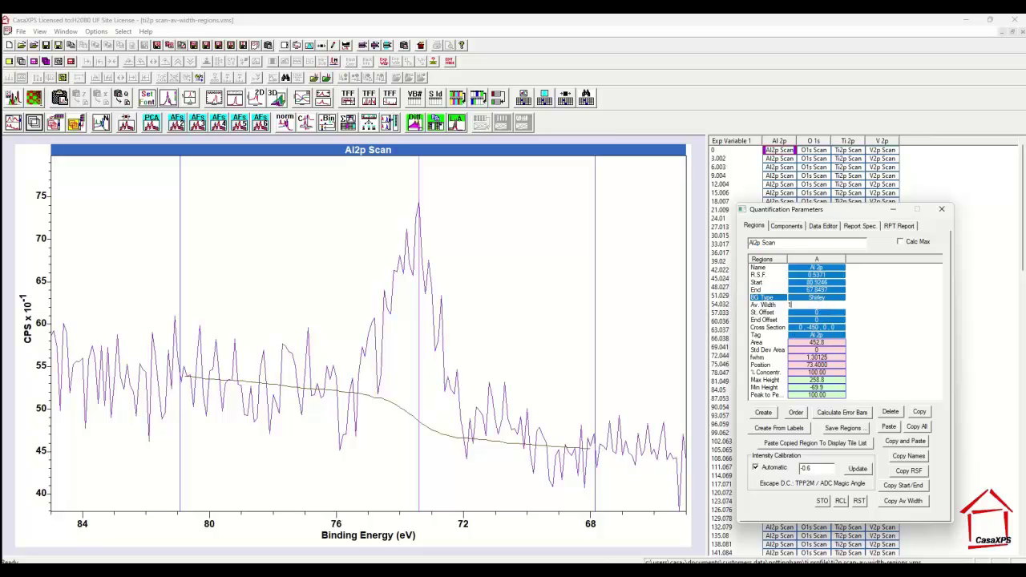
type("1")
key("Return")
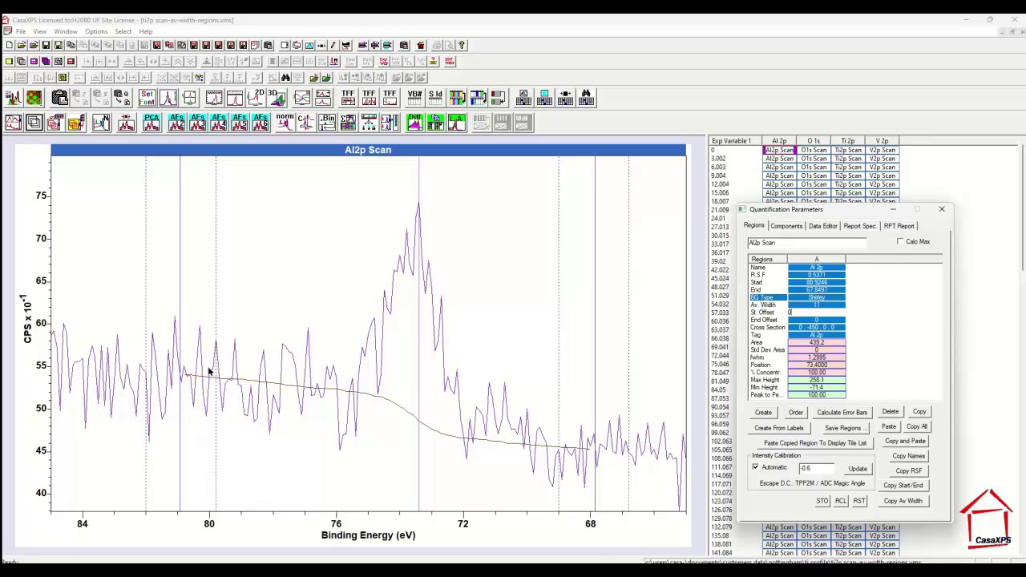
left_click(821, 154)
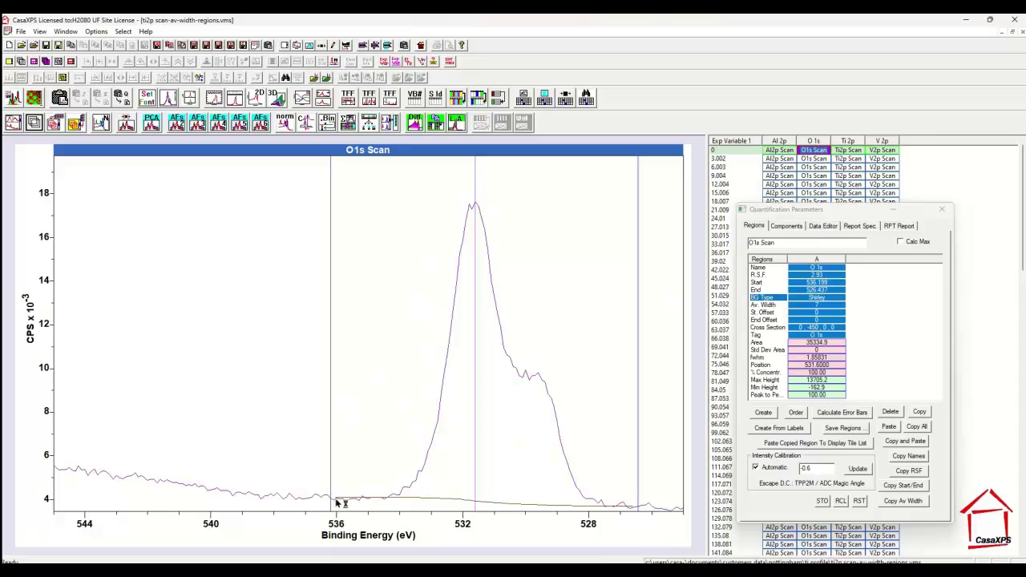
- Check the Ti2p and V2p regions, then overlay the Ti2p spectra from every sputter time
left_click(848, 151)
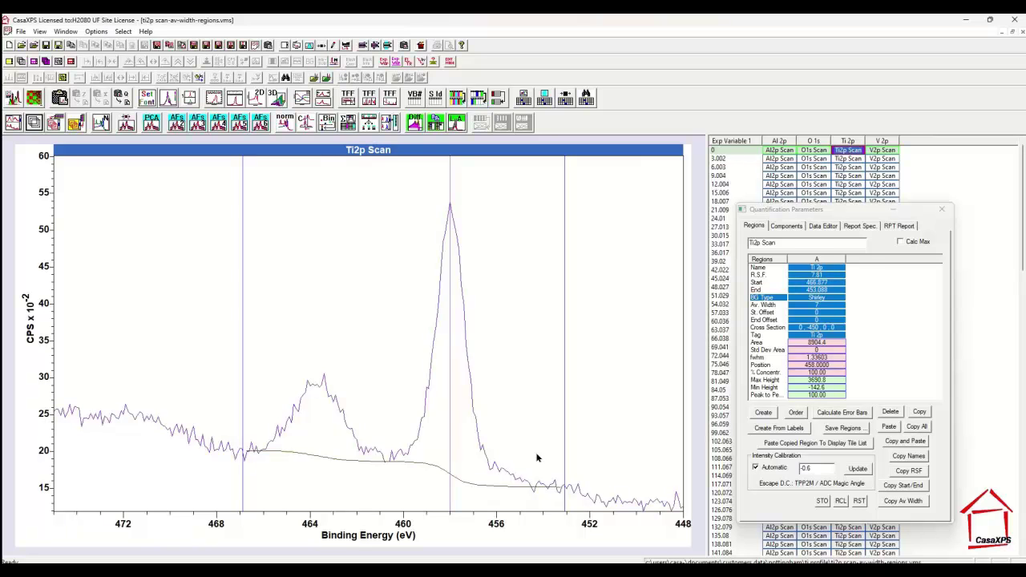
left_click(874, 150)
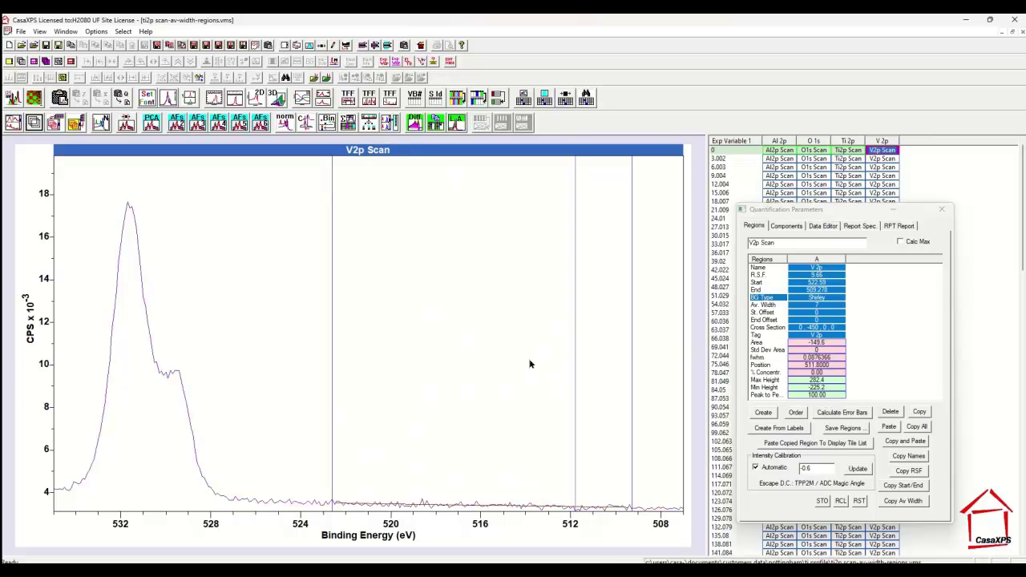
left_click(850, 141)
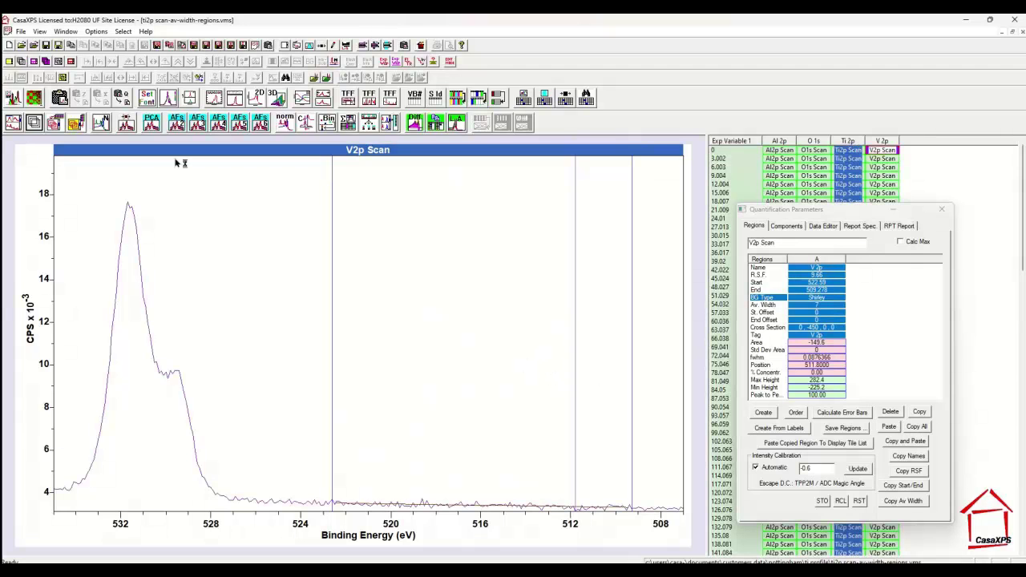
left_click(34, 122)
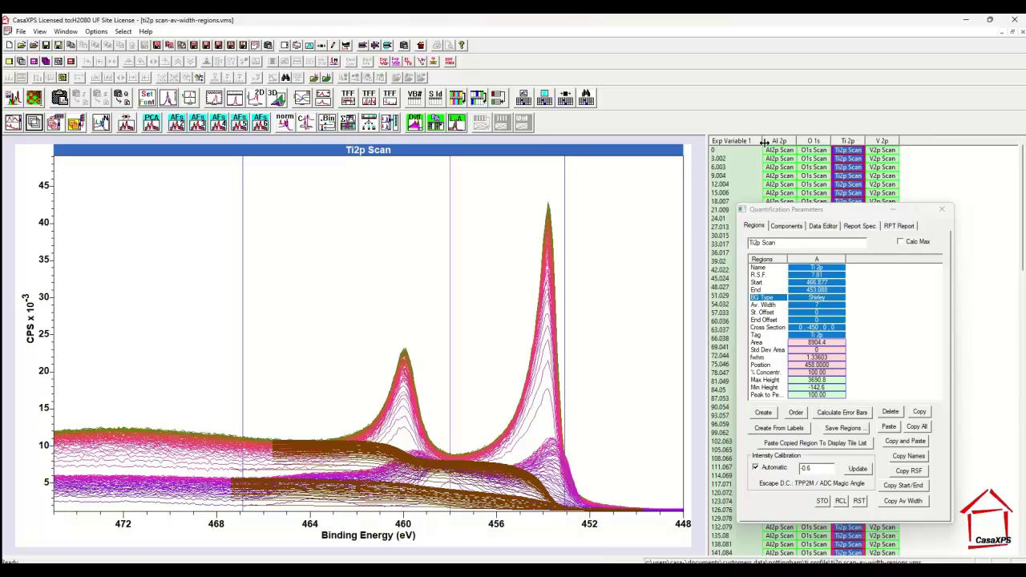
- Produce an area report for Al 2p, O 1s, Ti 2p and V 2p across all spectra and plot the profile
left_click(722, 144)
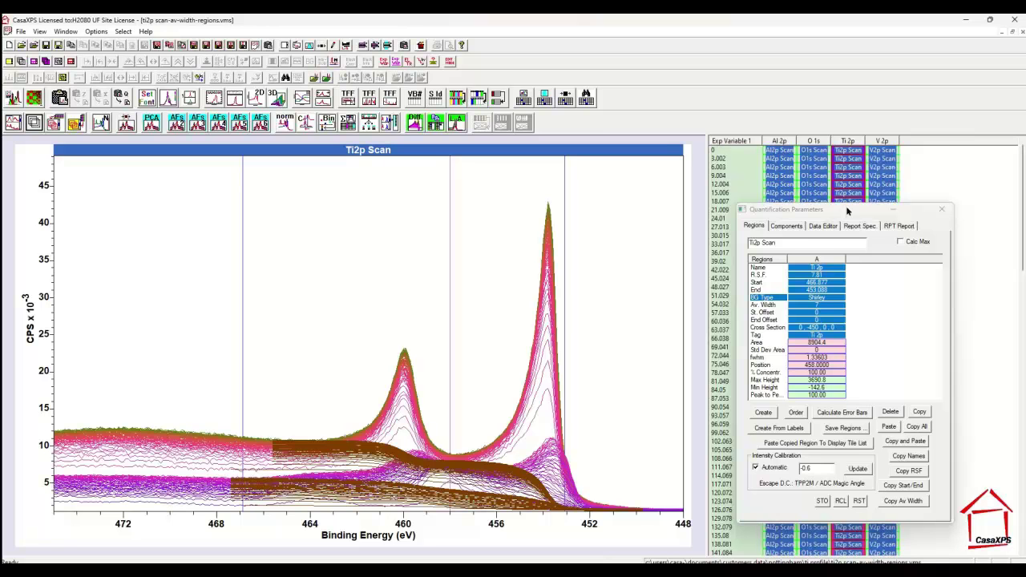
left_click(853, 227)
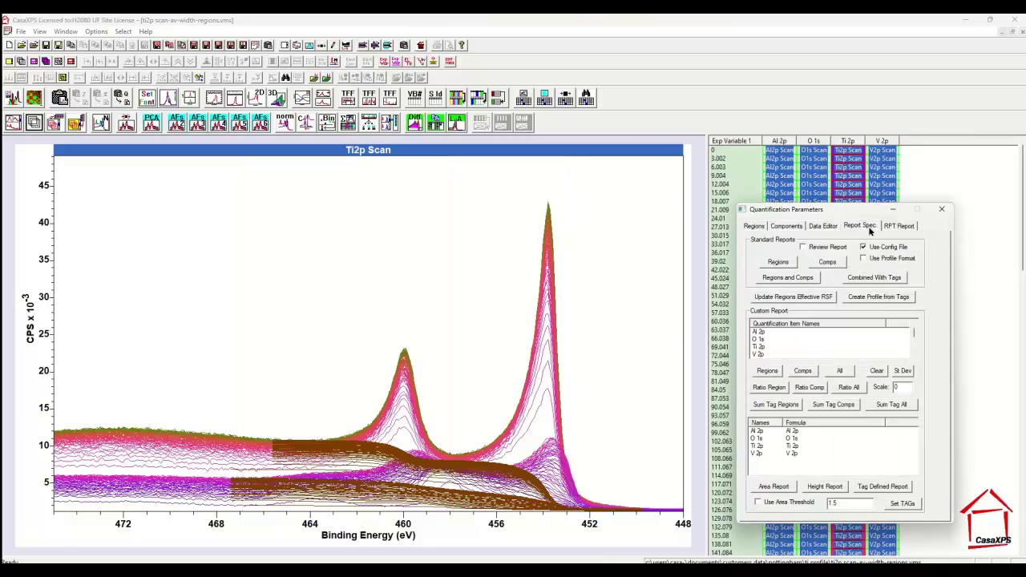
left_click(762, 372)
left_click(770, 487)
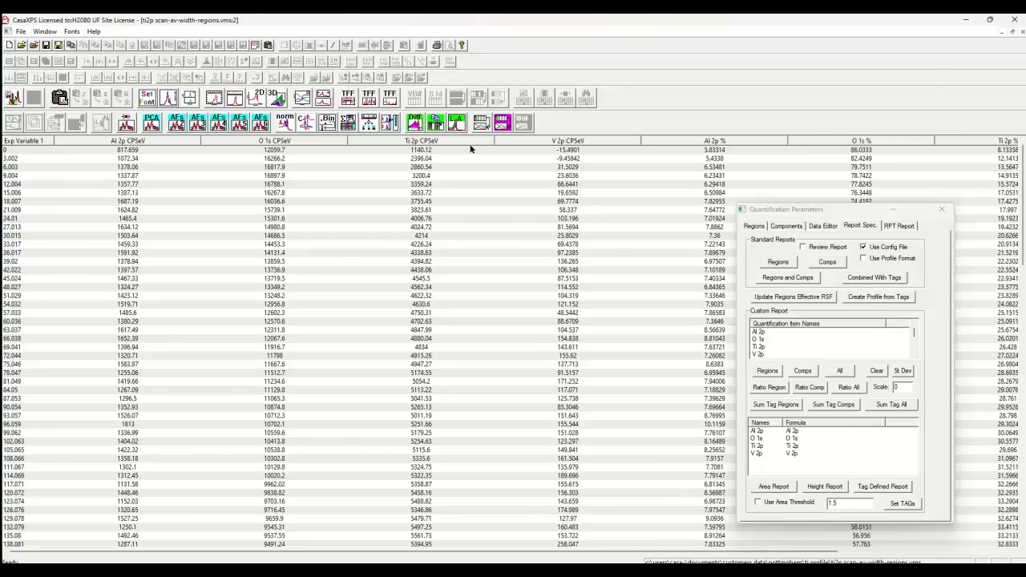
left_click(481, 121)
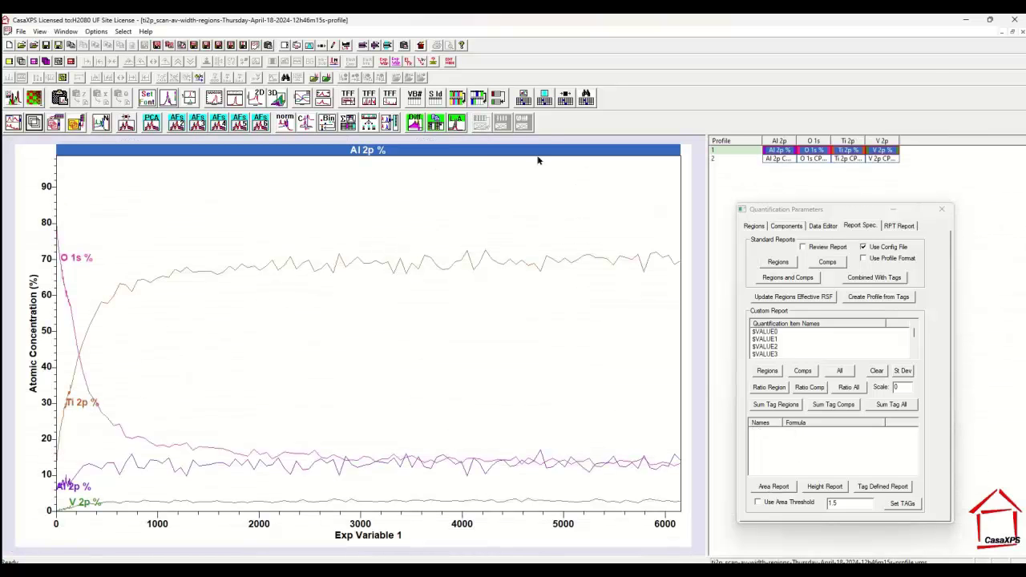
- Overlay all four concentration curves with markers, gridlines and a legend
left_click(305, 98)
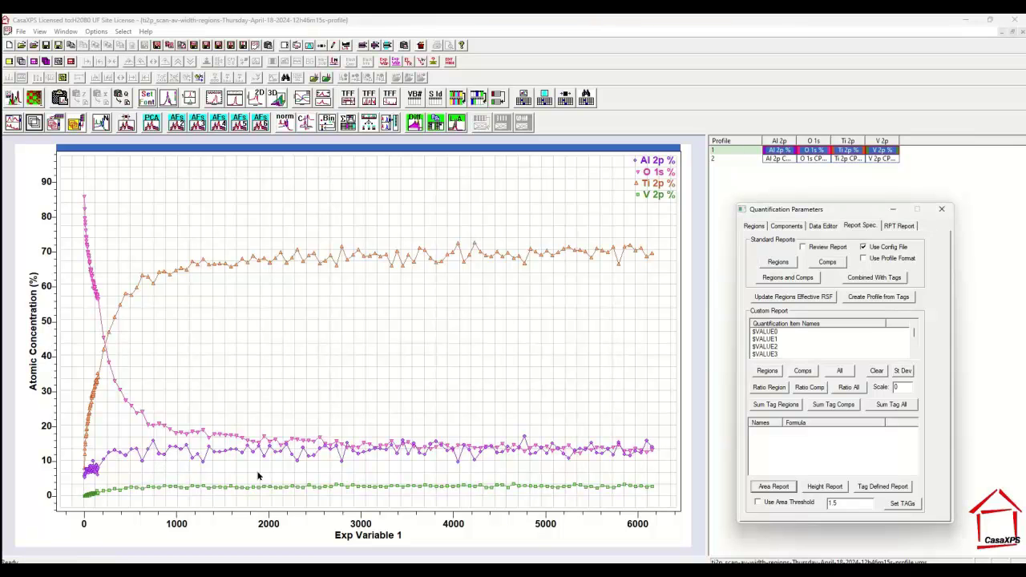
- Switch back to ti2p scan.vms and overlay every Al2p spectrum across the sputter times
left_click(65, 32)
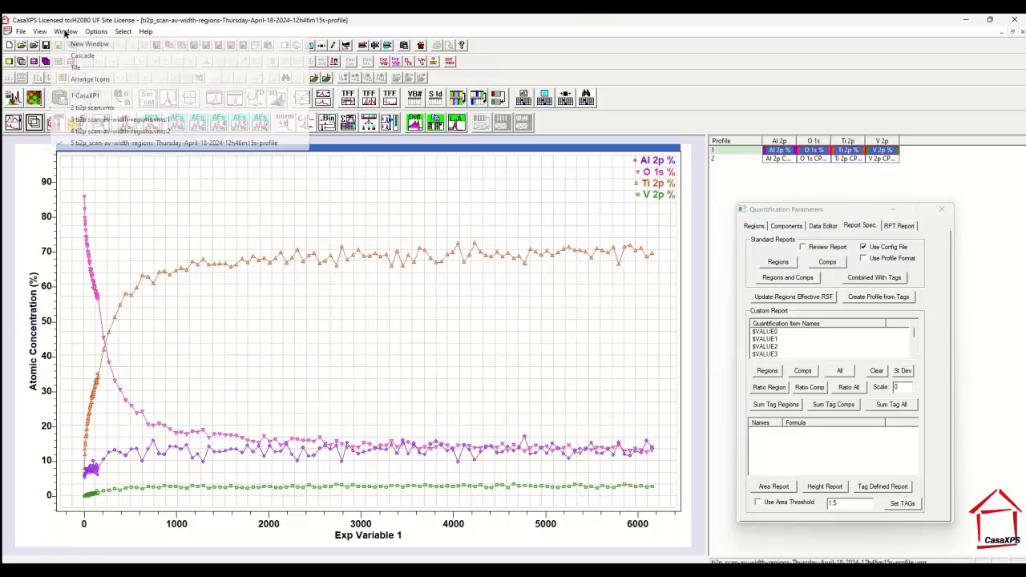
left_click(90, 107)
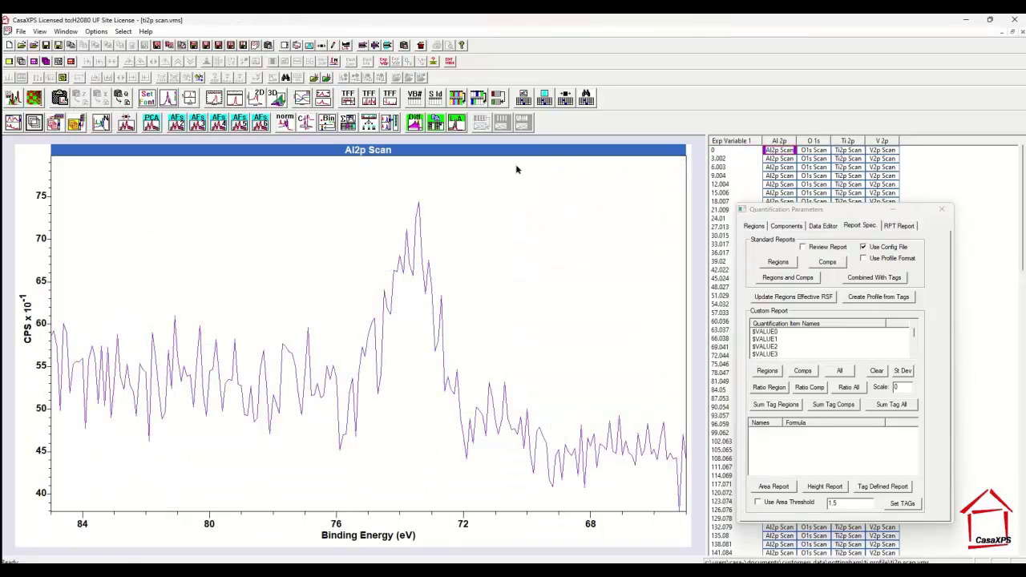
left_click(783, 142)
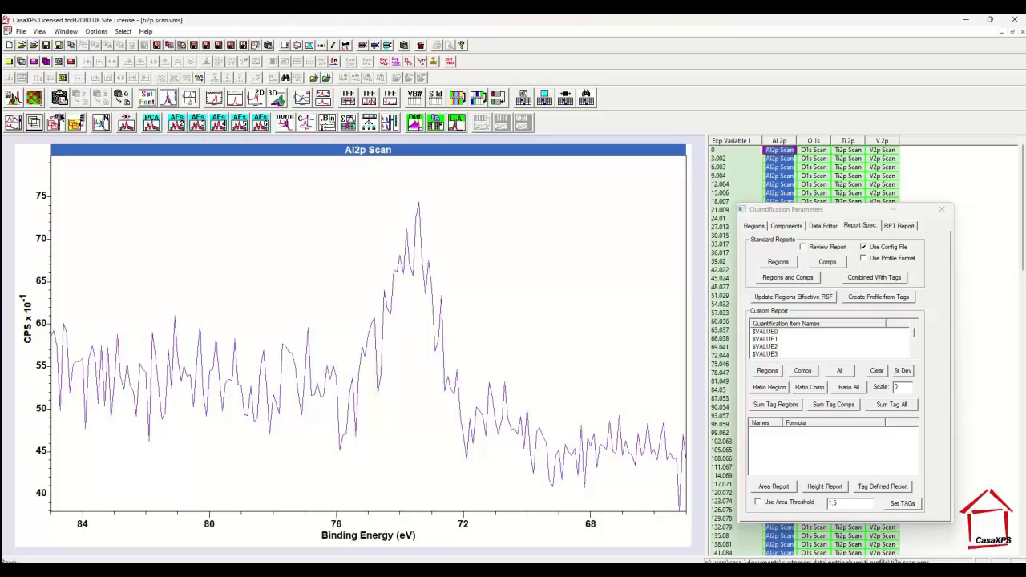
left_click(35, 123)
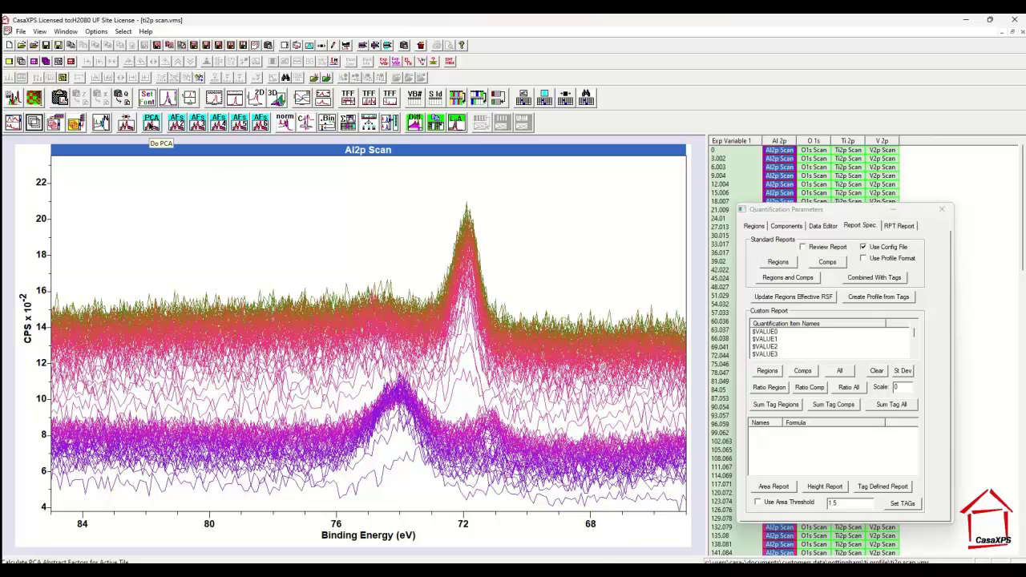
- Run PCA on the Al2p spectra, reset them to raw, and predict them using 3 abstract factors
left_click(151, 122)
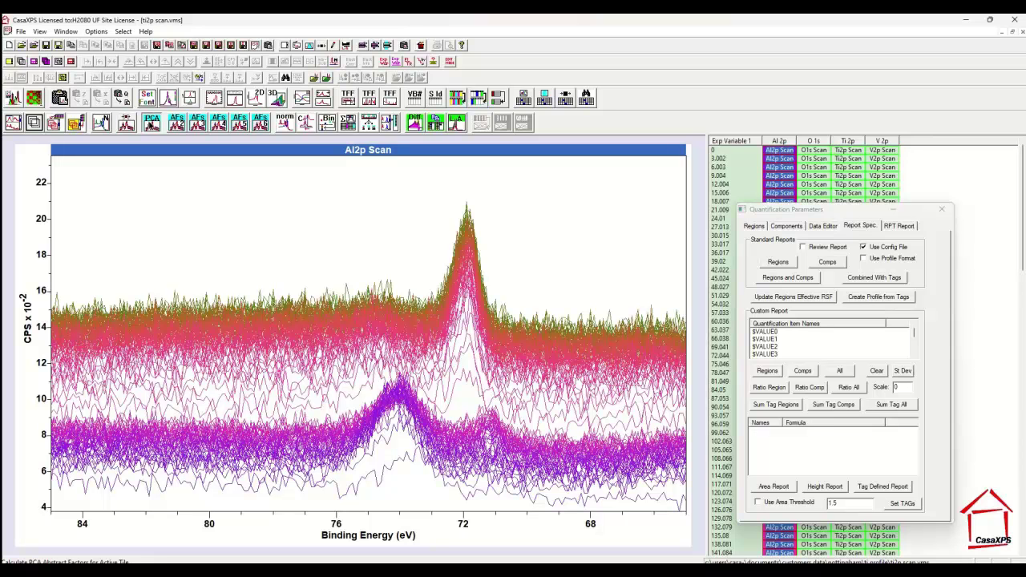
left_click(151, 122)
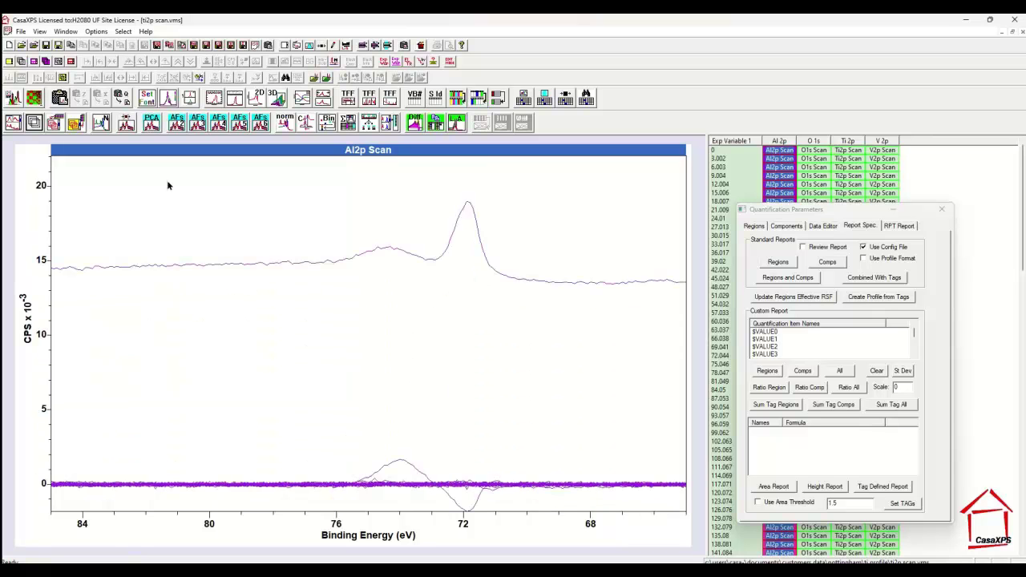
left_click(15, 127)
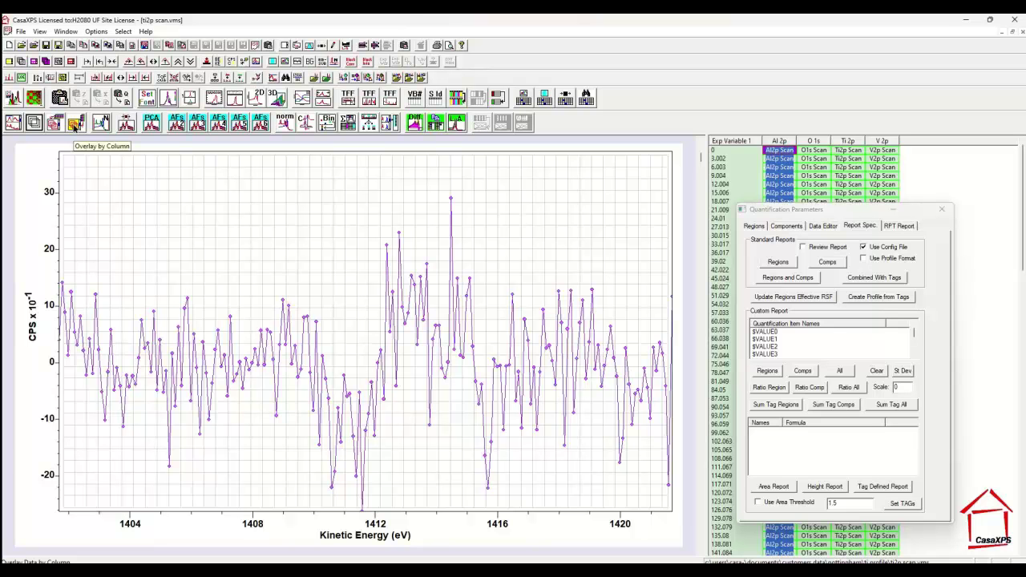
left_click(75, 123)
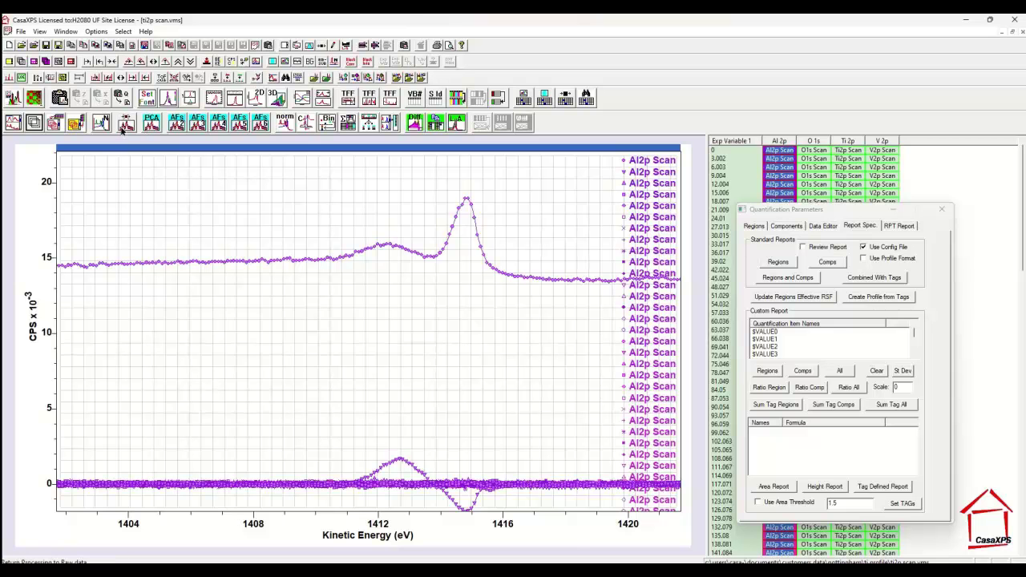
left_click(124, 127)
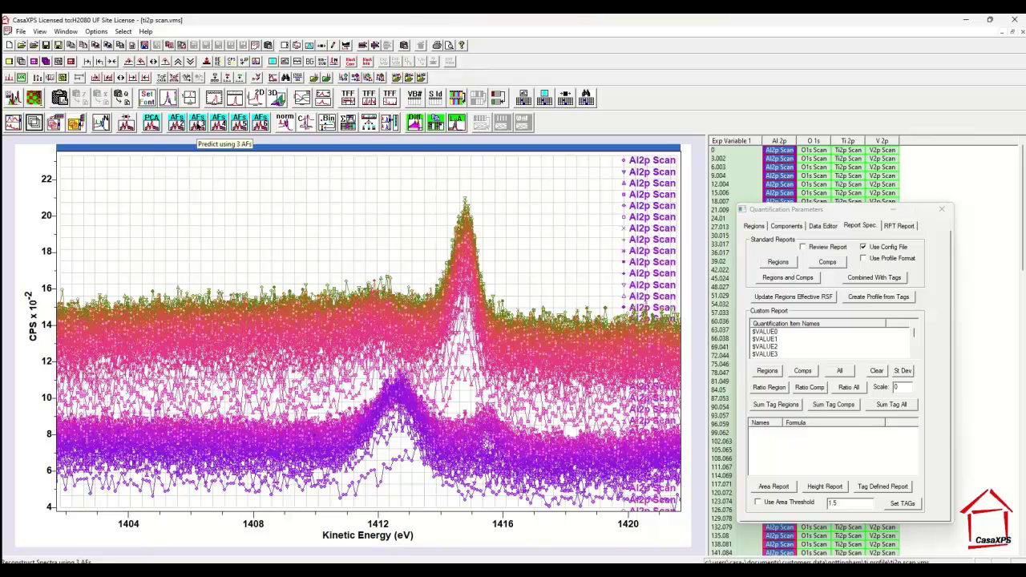
left_click(198, 123)
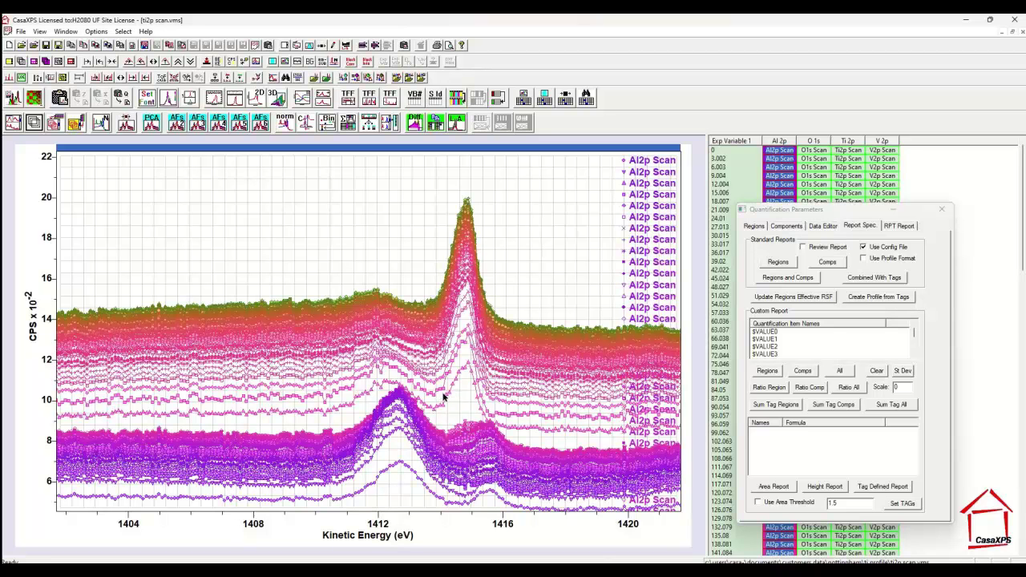
- Paste the processed PCA Al2p spectra into ti2p scan-av-width-regions.vms as a new Al2p 2 column
left_click(64, 31)
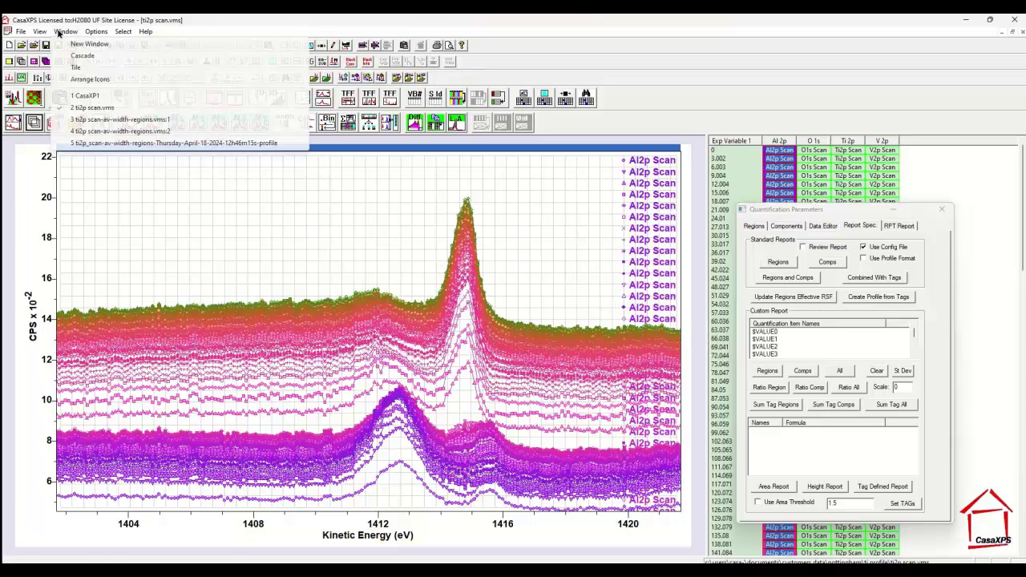
left_click(90, 120)
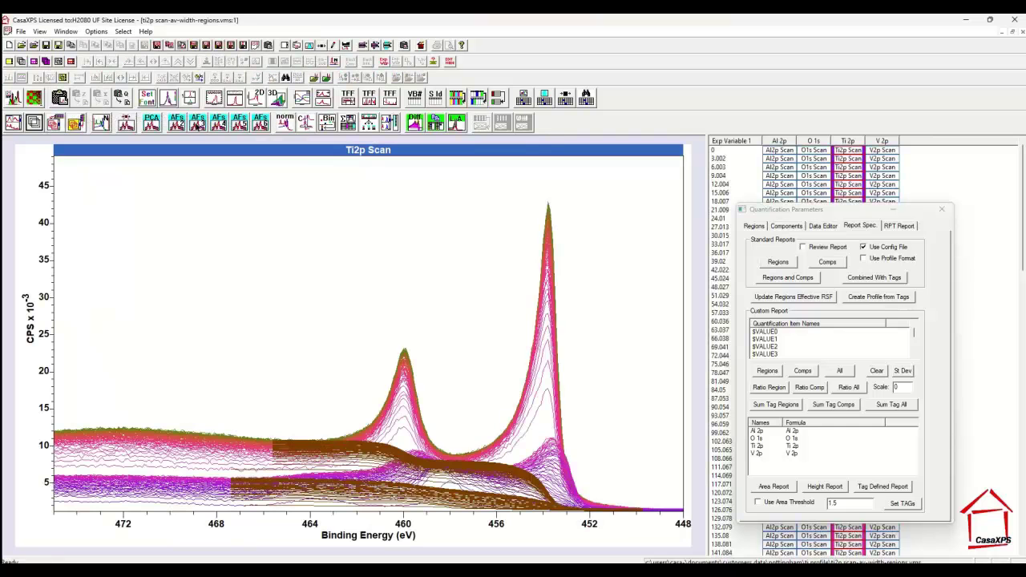
left_click(433, 123)
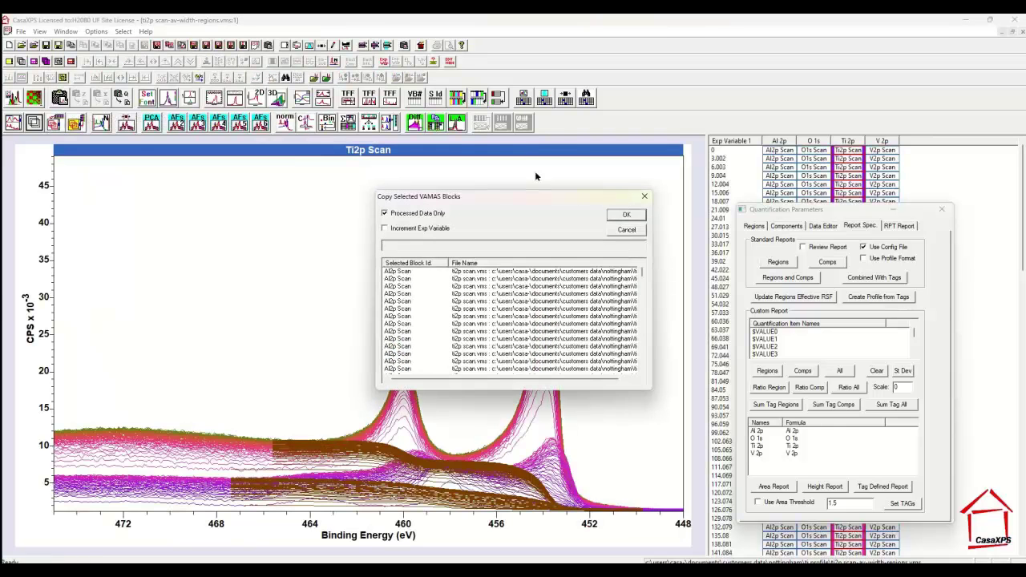
left_click(622, 217)
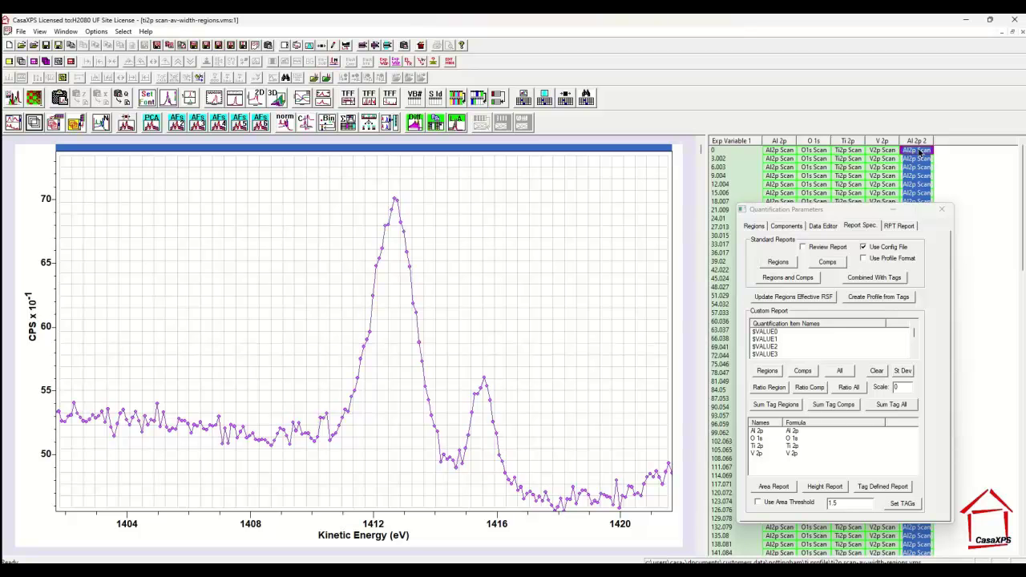
- Select the time-0 Al 2p and Al2p 2 spectra and begin copying the Al 2p region across
left_click(776, 151)
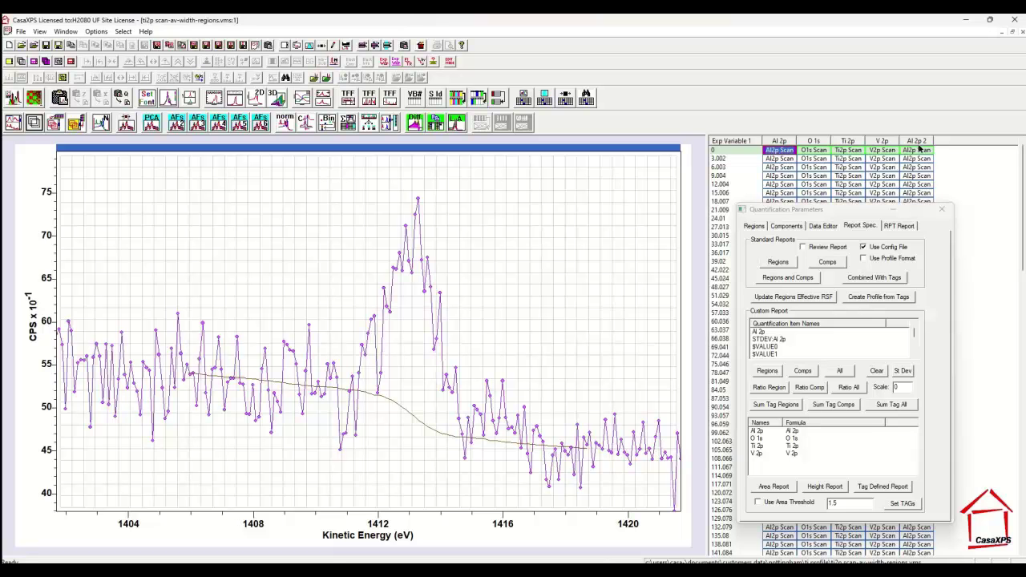
left_click(916, 150)
key("ctrl+b")
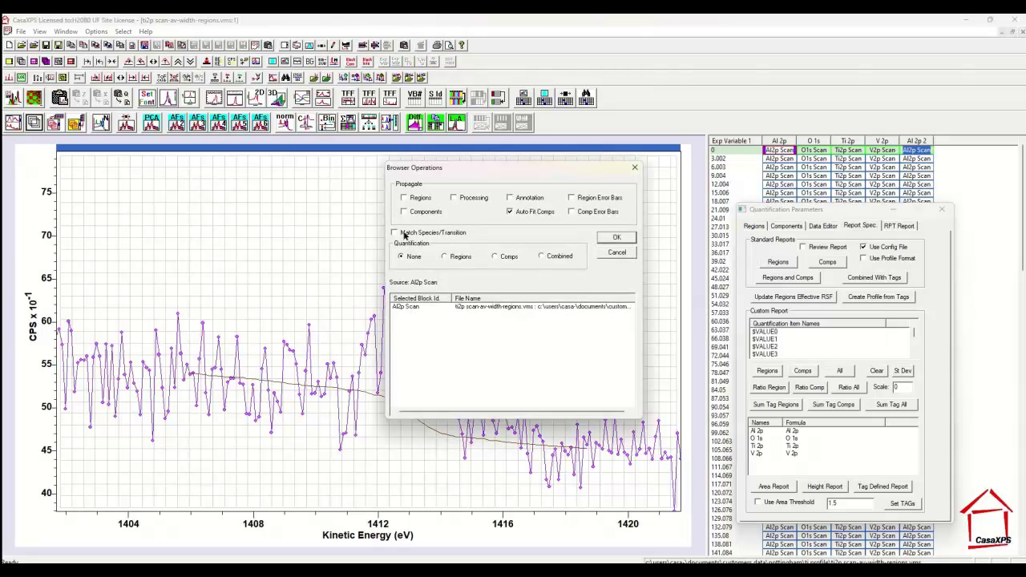
- Confirm propagating the Al 2p region onto the denoised Al2p 2 spectrum and display it
left_click(614, 238)
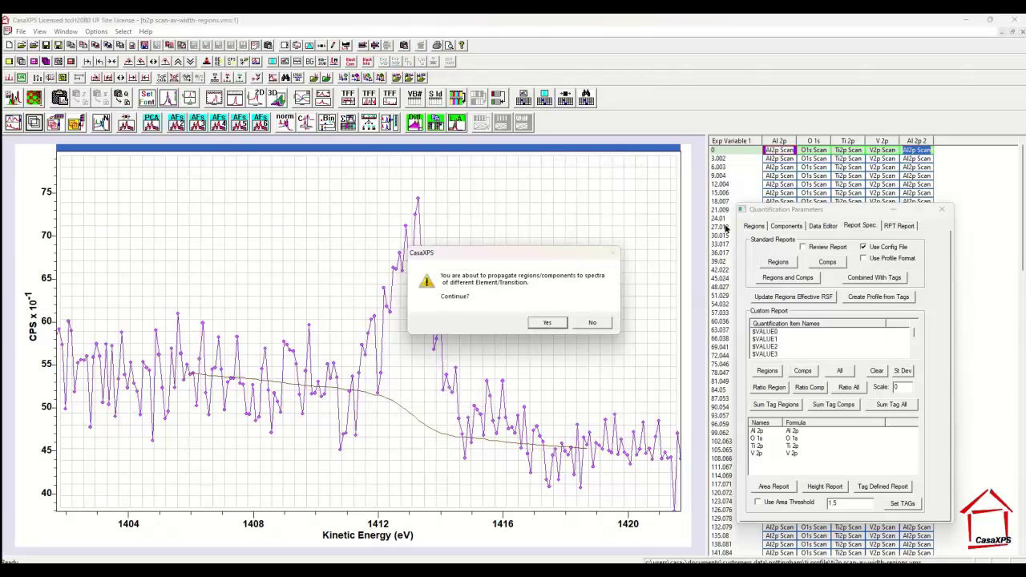
left_click(545, 324)
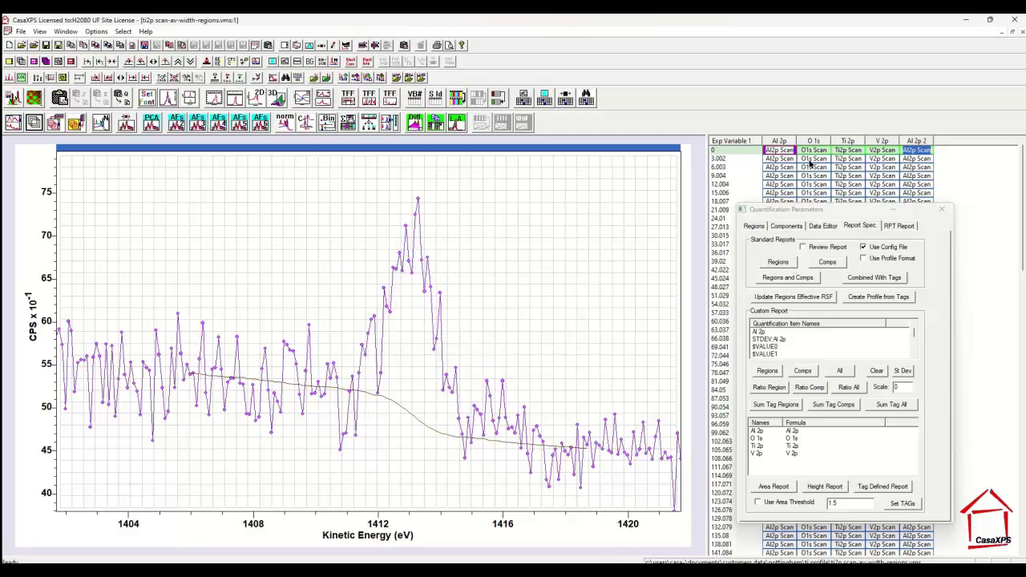
left_click(910, 153)
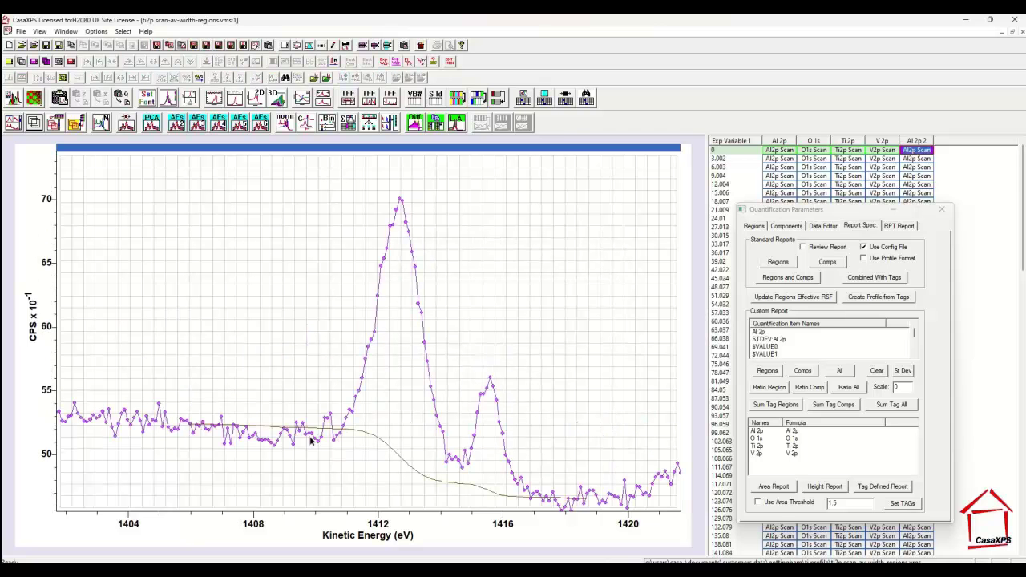
- Drag the region boundaries inward so it starts at 1408.55, giving an area of 501.6
left_click(756, 227)
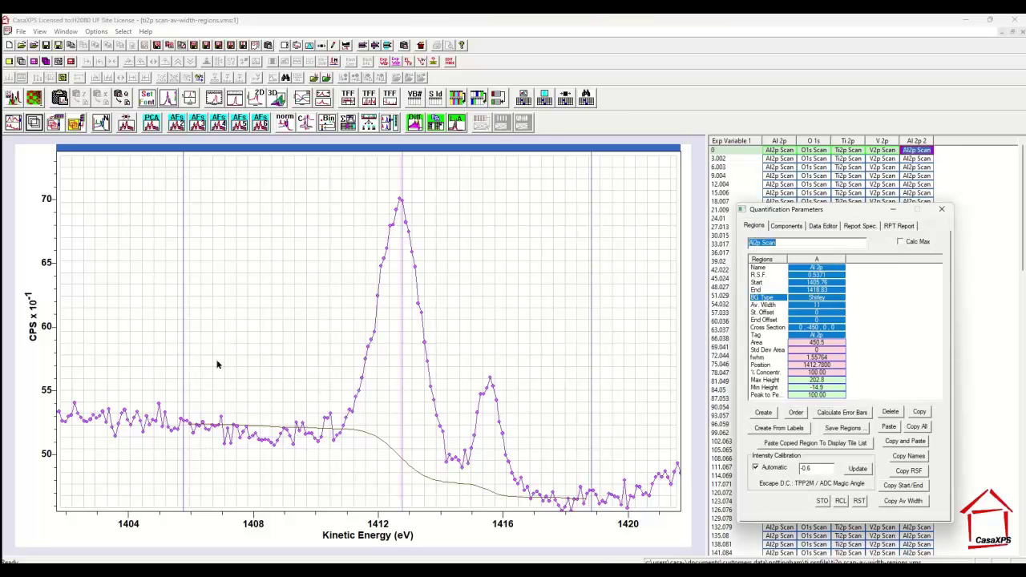
left_click_drag(187, 373, 273, 357)
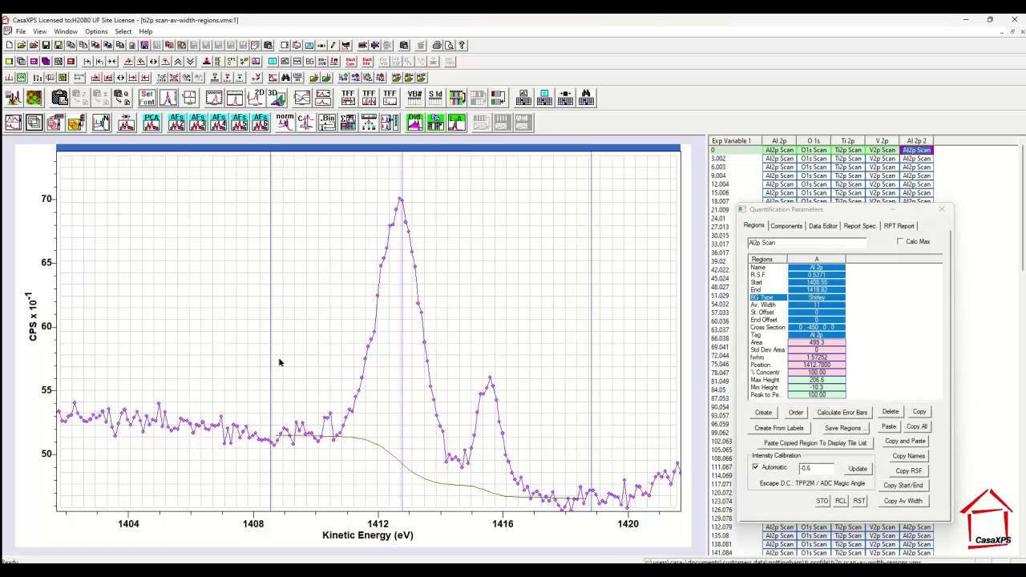
left_click_drag(579, 426, 576, 424)
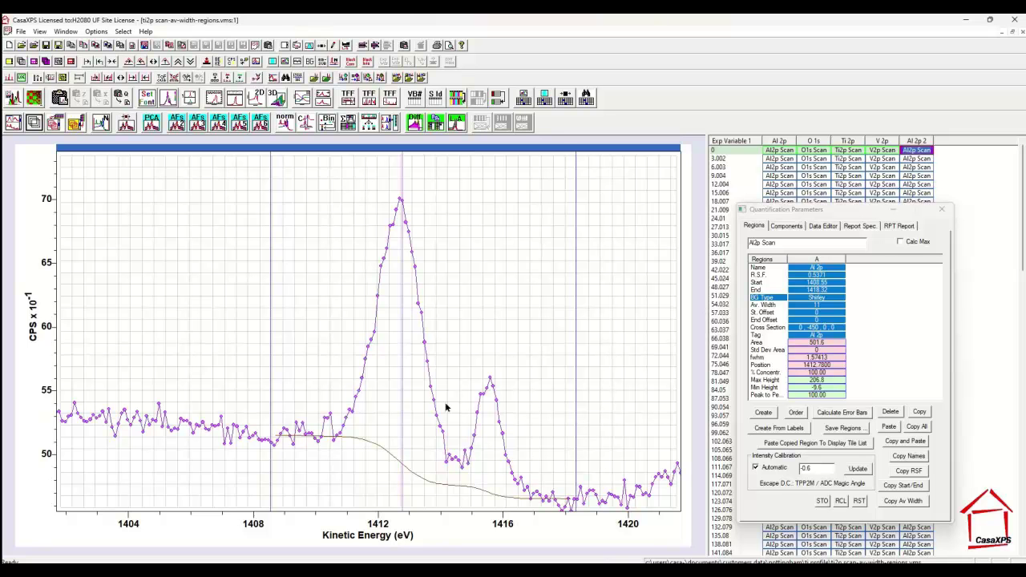
- Apply the adjusted Al 2p region to every denoised Al2p 2 spectrum
left_click(918, 141)
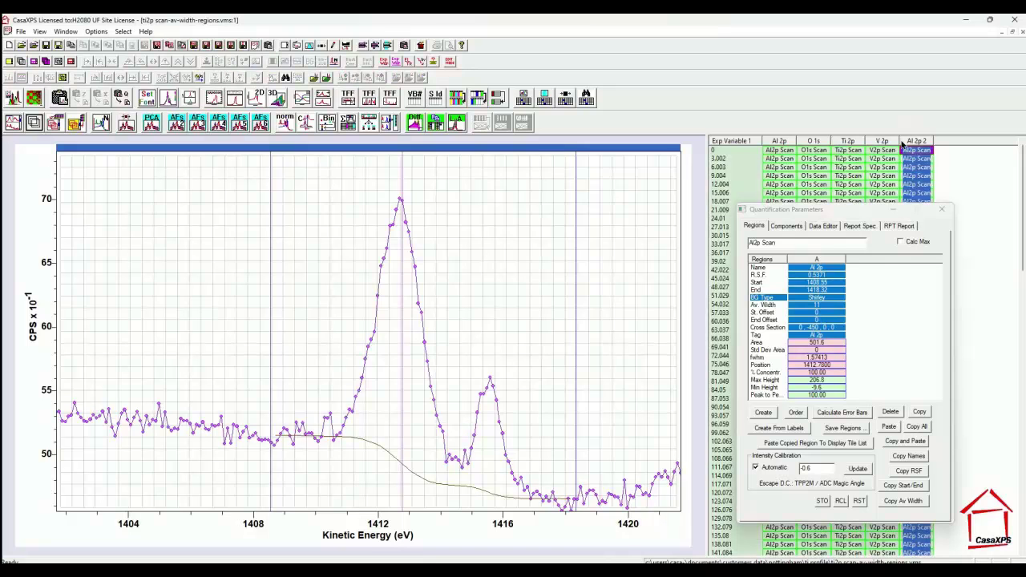
left_click(477, 97)
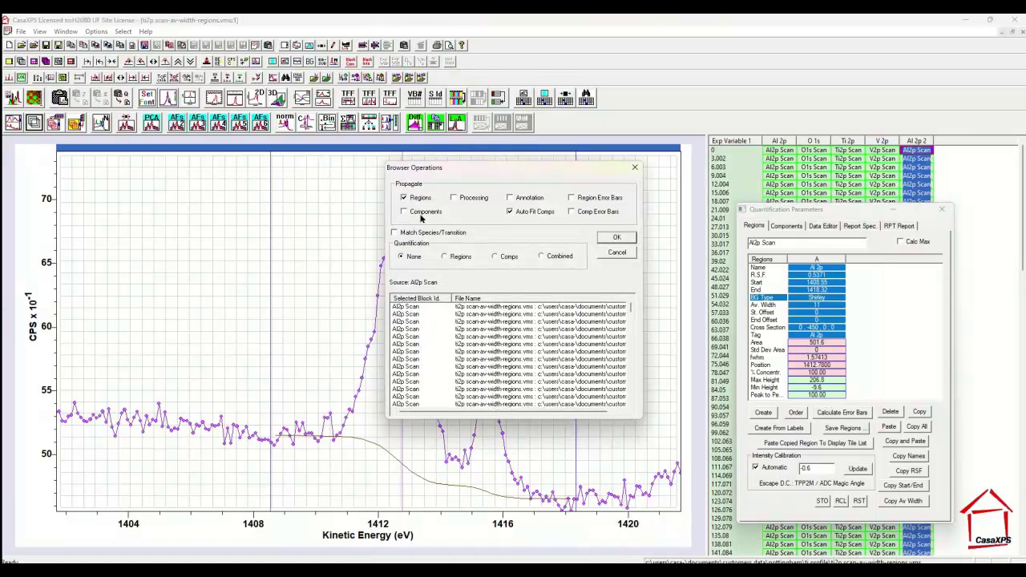
left_click(614, 239)
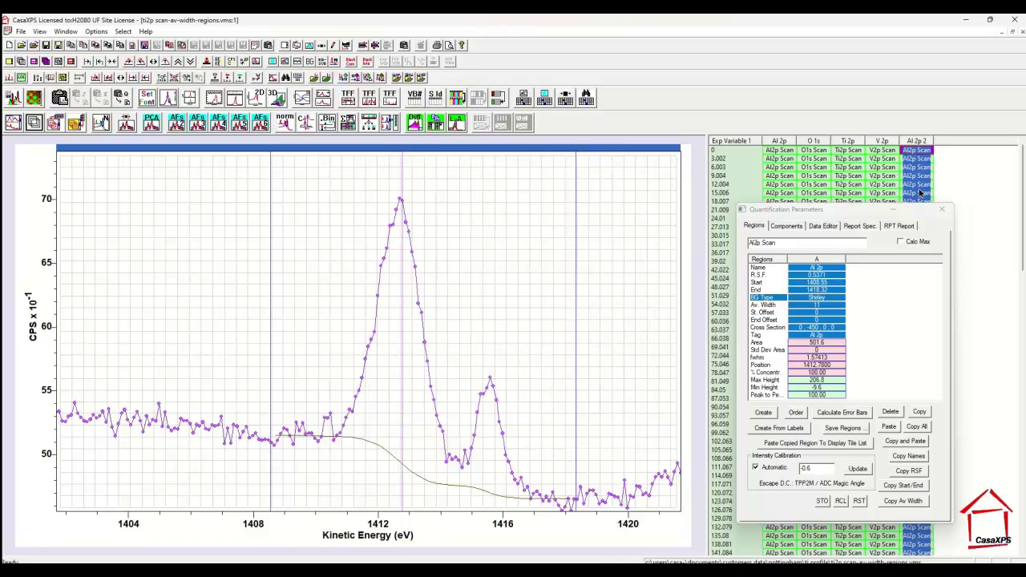
- Step through the Al2p 2 spectra from 3.002 onward, checking each region and its area
left_click(918, 160)
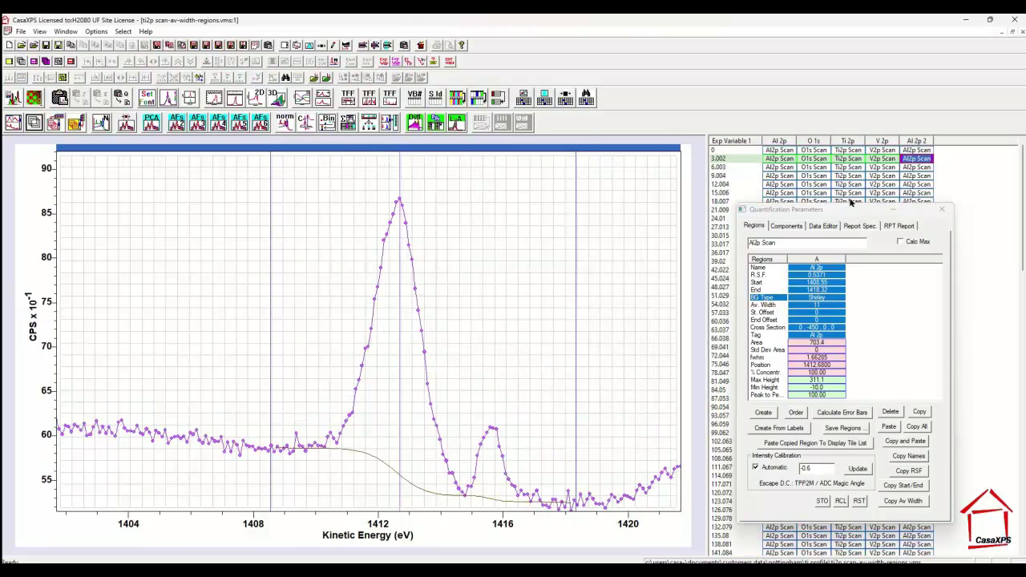
key("Down")
key("Down")
key("Down")
key("Down")
key("Down")
key("Down")
key("Down")
key("Down")
key("Down")
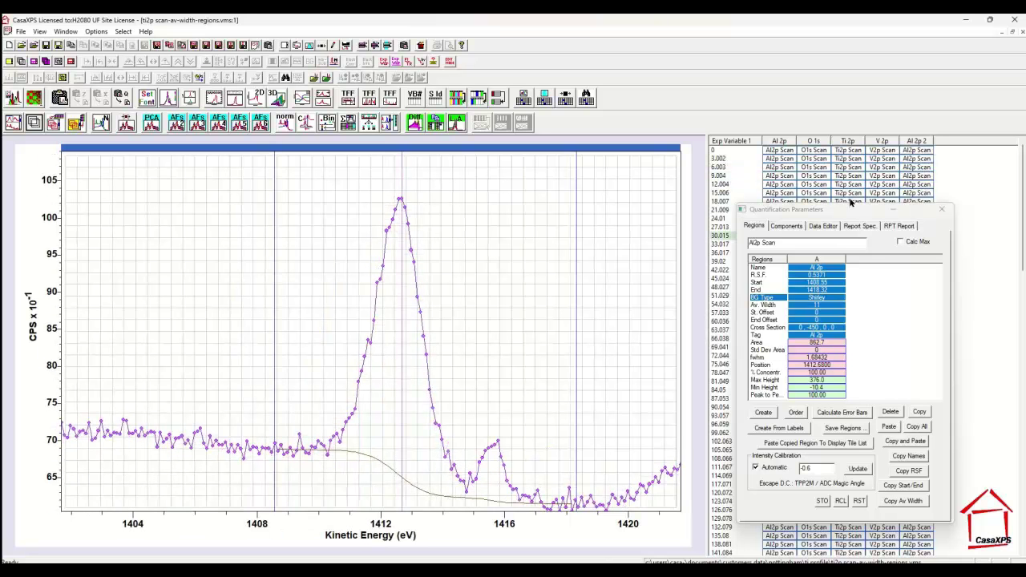
key("Down")
key("Down")
key("Down")
key("Down")
key("Down")
key("Down")
key("Down")
key("Down")
key("Down")
key("Down")
key("Down")
key("Down")
key("Down")
key("Down")
key("Down")
key("Down")
key("Down")
key("Down")
key("Down")
key("Down")
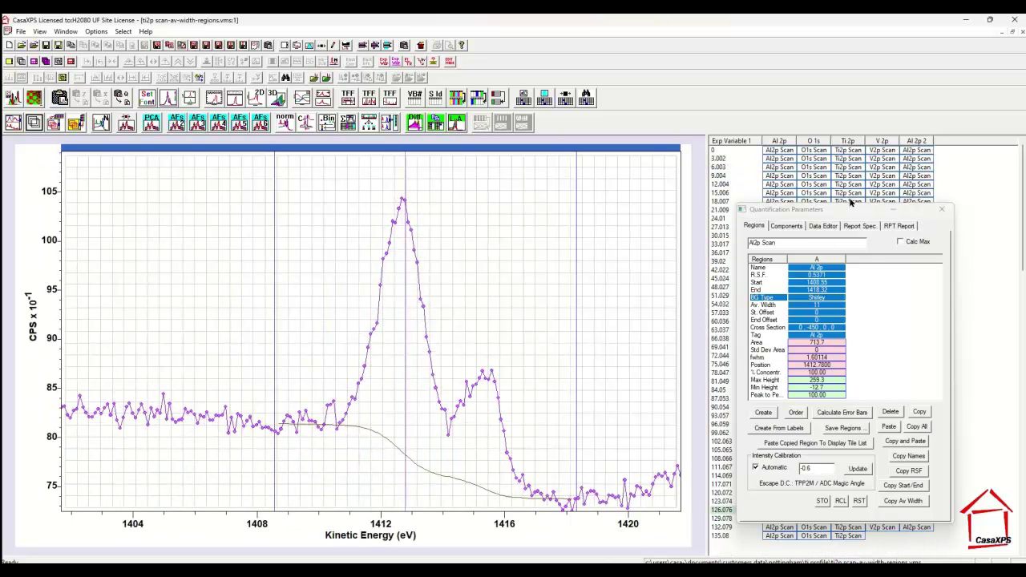
key("Down")
key("Down")
key("Down")
key("Down")
key("Down")
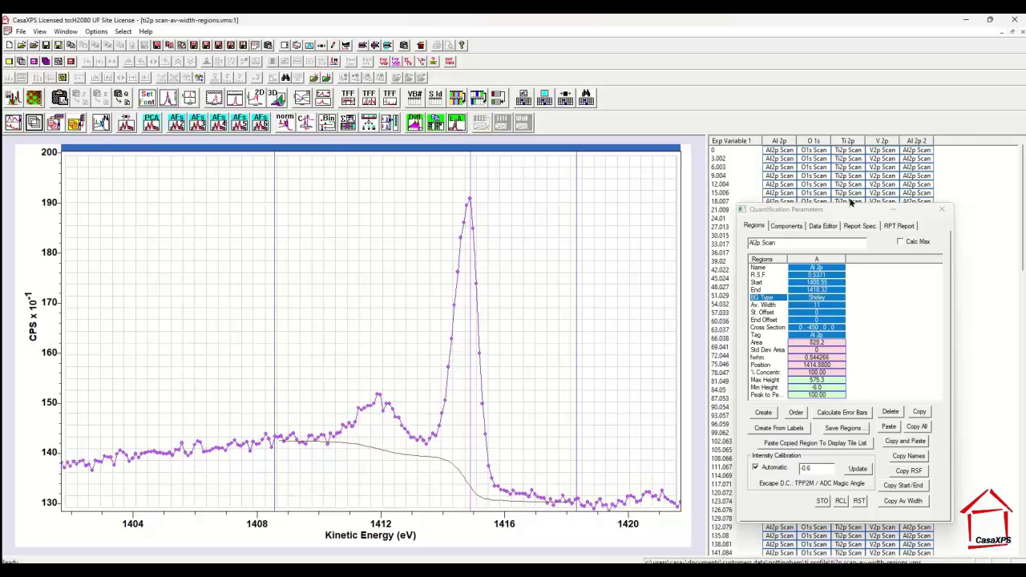
key("Down")
key("Down")
key("Down")
key("Down")
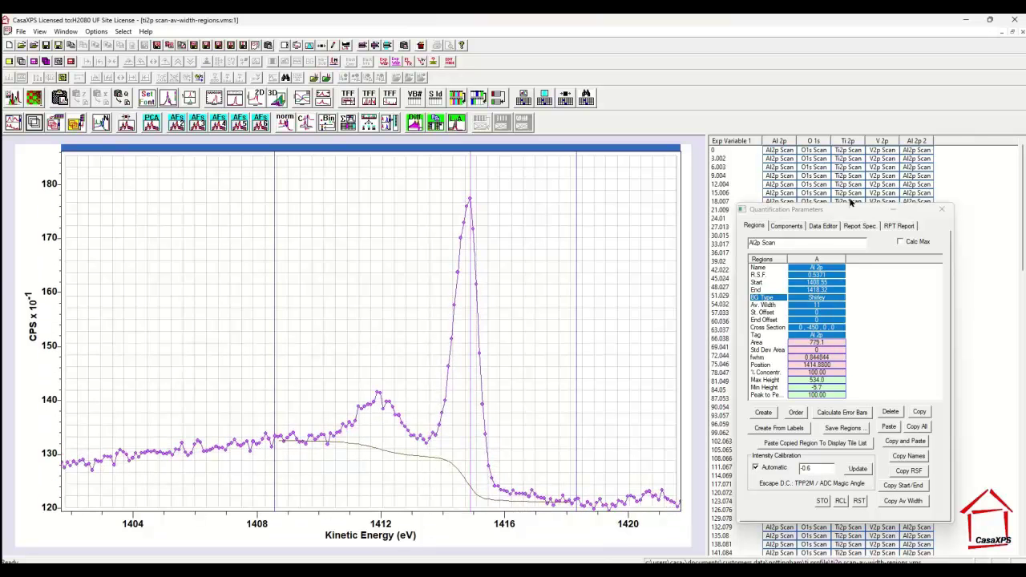
key("Down")
key("Down")
key("Down")
key("Down")
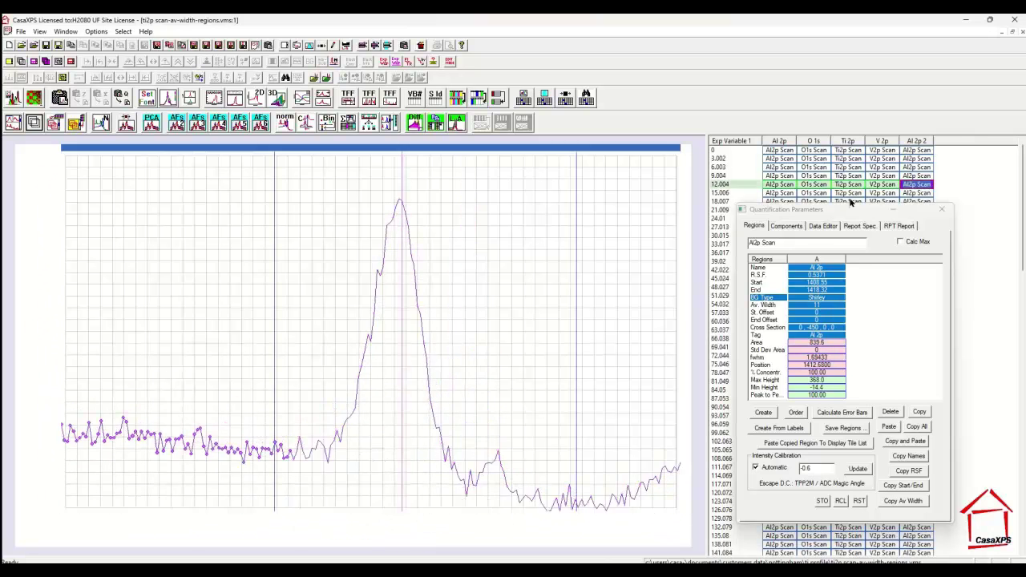
key("Up")
key("Up")
key("Up")
- Step through the raw Al 2p spectra, starting from sputter time 0
left_click(780, 151)
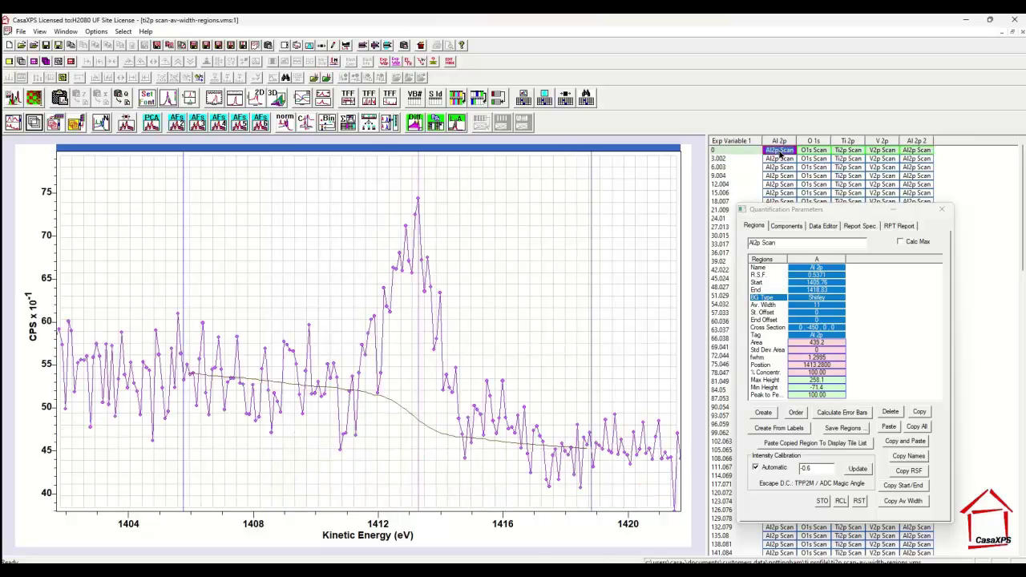
key("Down")
key("Down")
key("Down")
key("Down")
key("Down")
key("Down")
key("Down")
key("Down")
key("Down")
key("Down")
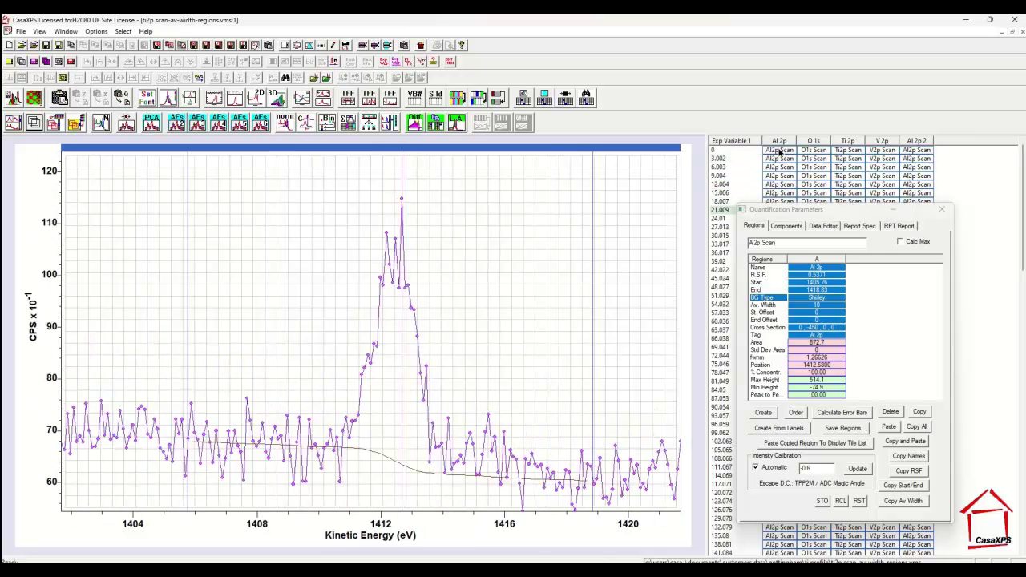
key("Down")
key("Down")
key("Down")
key("Down")
key("Down")
key("Down")
key("Down")
key("Down")
key("Down")
key("Down")
key("Down")
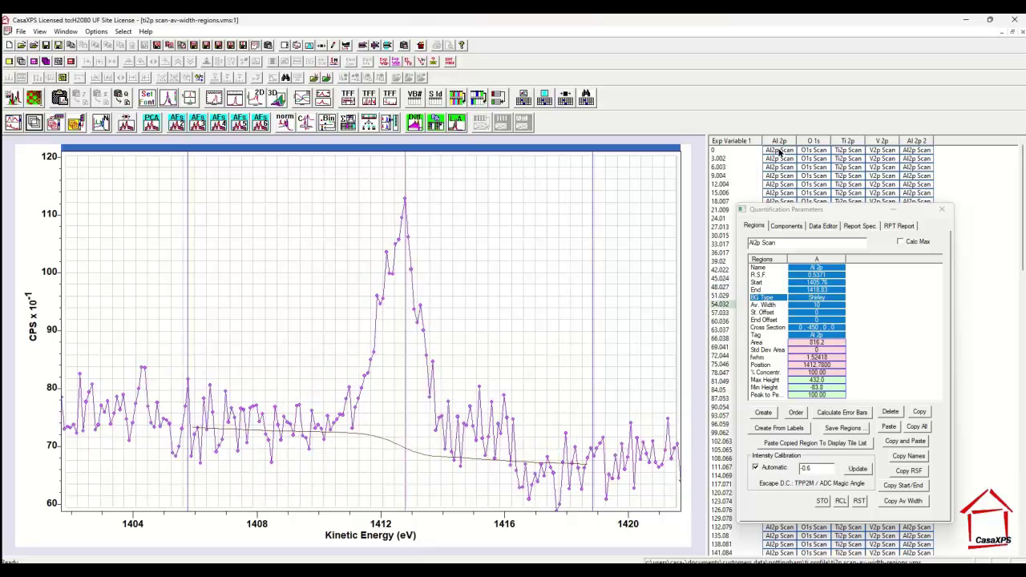
key("Down")
key("Down")
key("Down")
key("Down")
key("Down")
key("Down")
key("Down")
key("Down")
key("Down")
key("Down")
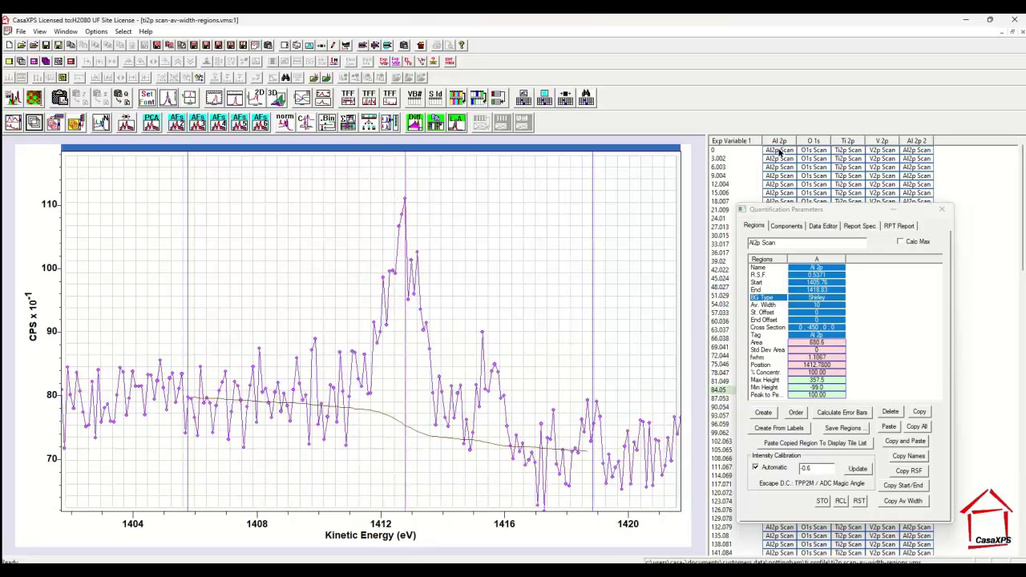
key("Down")
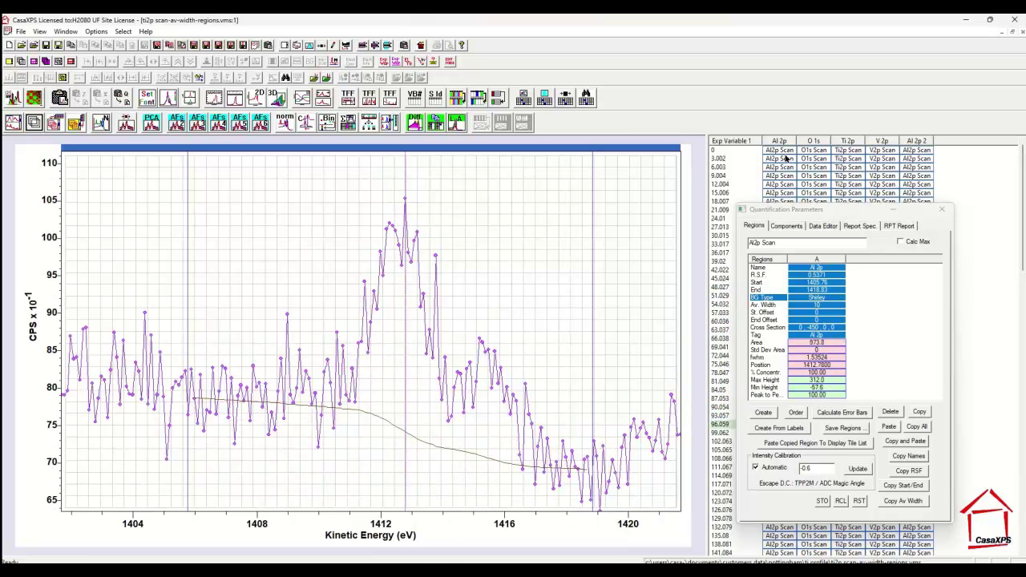
- Overlay the raw Al 2p and denoised Al 2p 2 spectra at sputter time 9.004
left_click(781, 175)
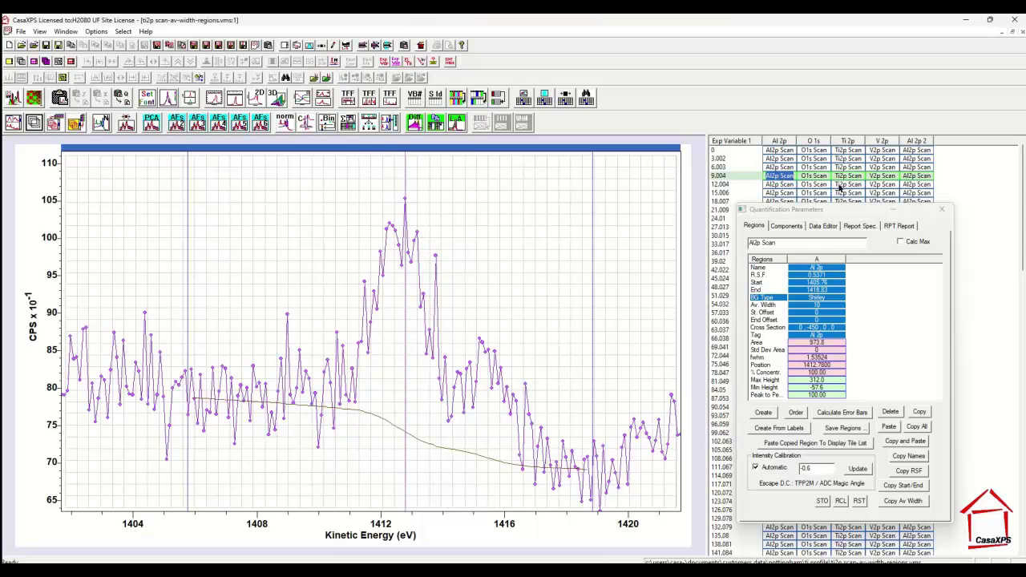
left_click(915, 177, "ctrl")
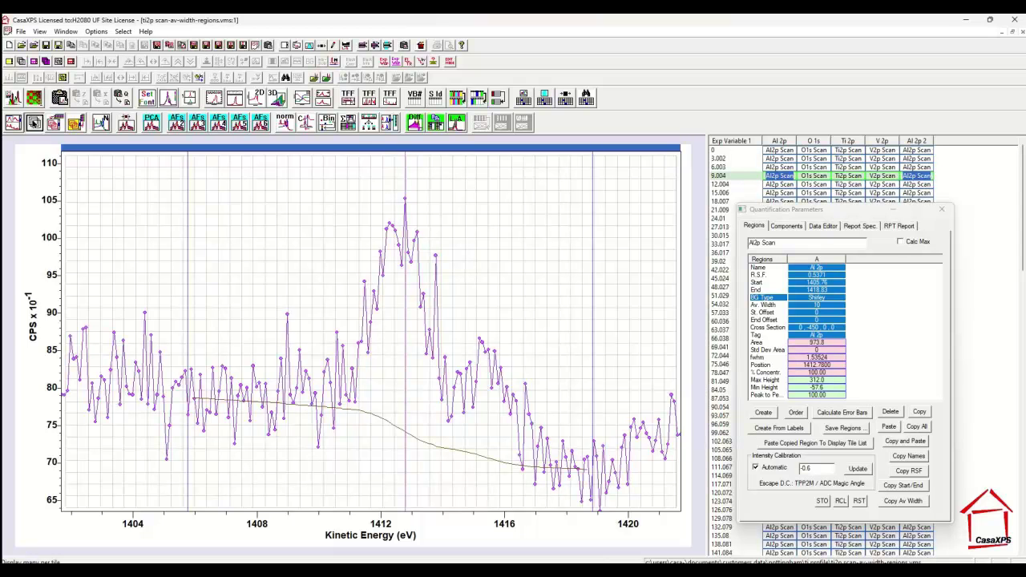
left_click(34, 122)
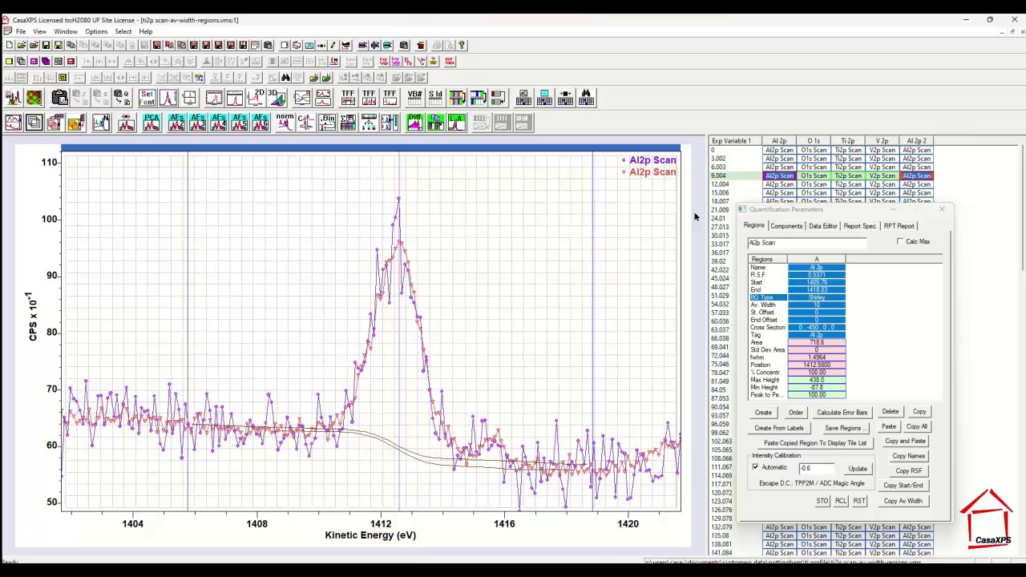
- Select the O 1s, Ti 2p, V 2p and Al 2p 2 columns in the browser
left_click(919, 151)
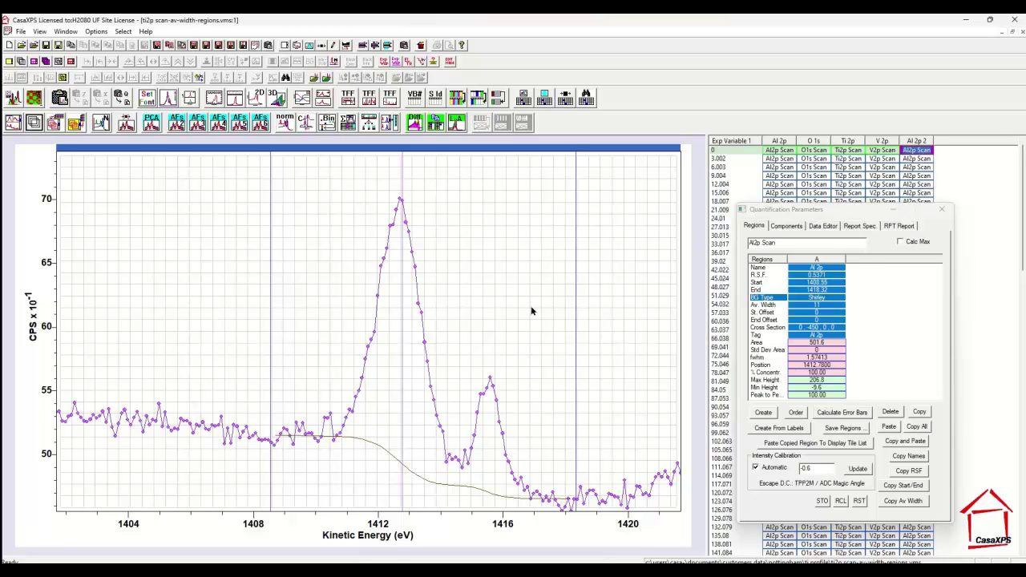
left_click(818, 142)
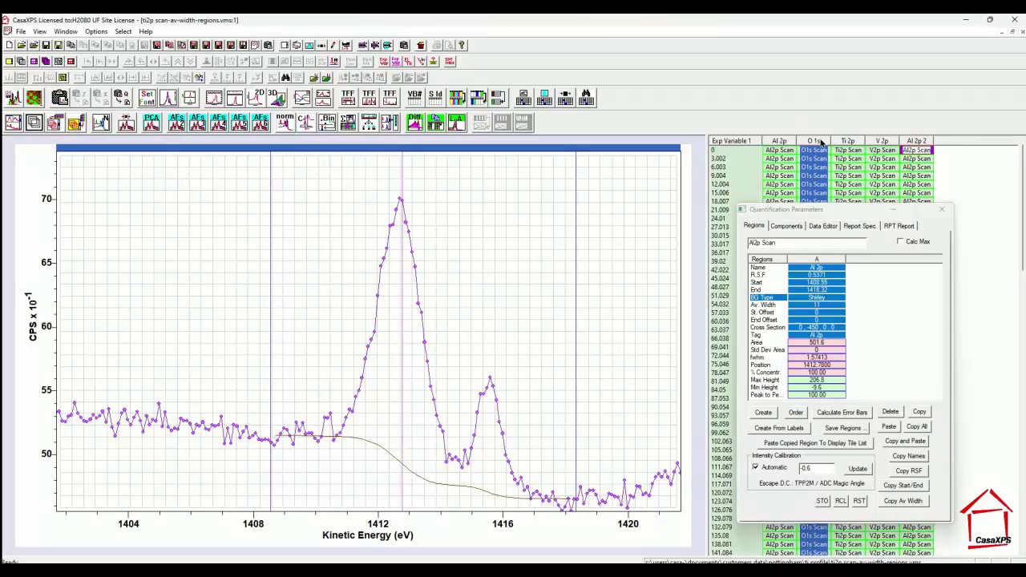
left_click(849, 142, "shift")
left_click(881, 142, "shift")
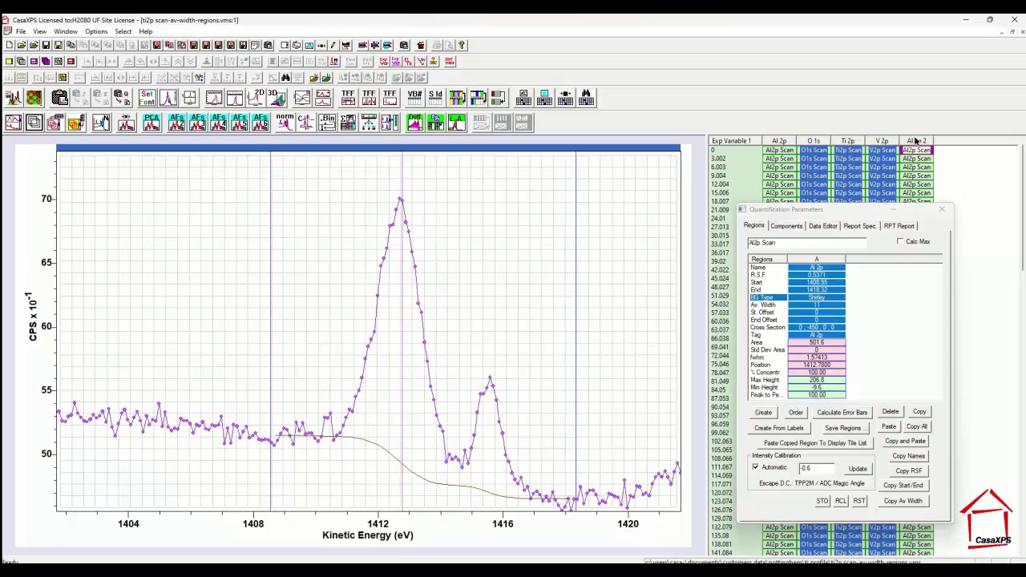
left_click(918, 142, "shift")
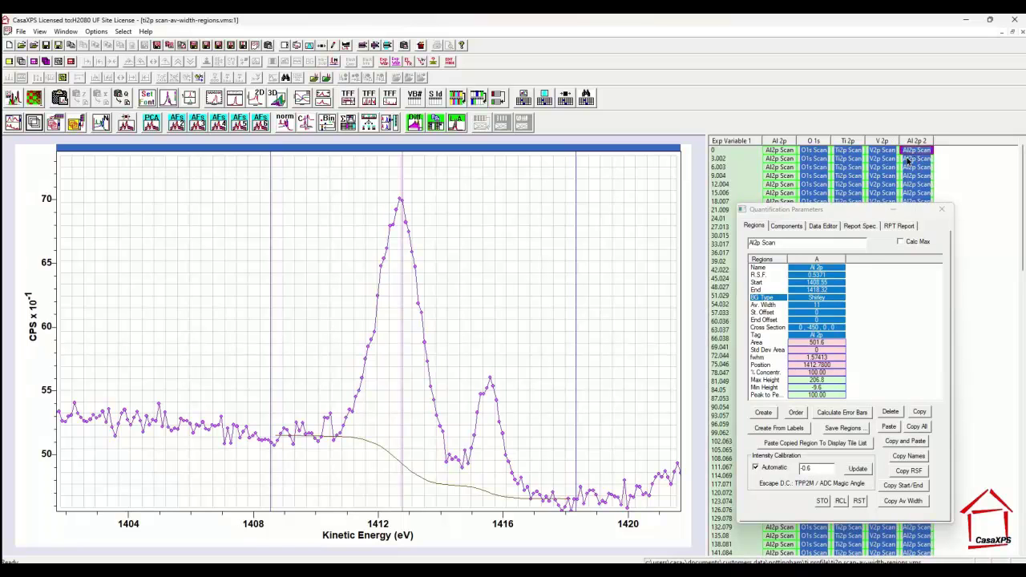
- Generate an Area Report from Report Spec and plot it as a concentration depth profile
left_click(853, 230)
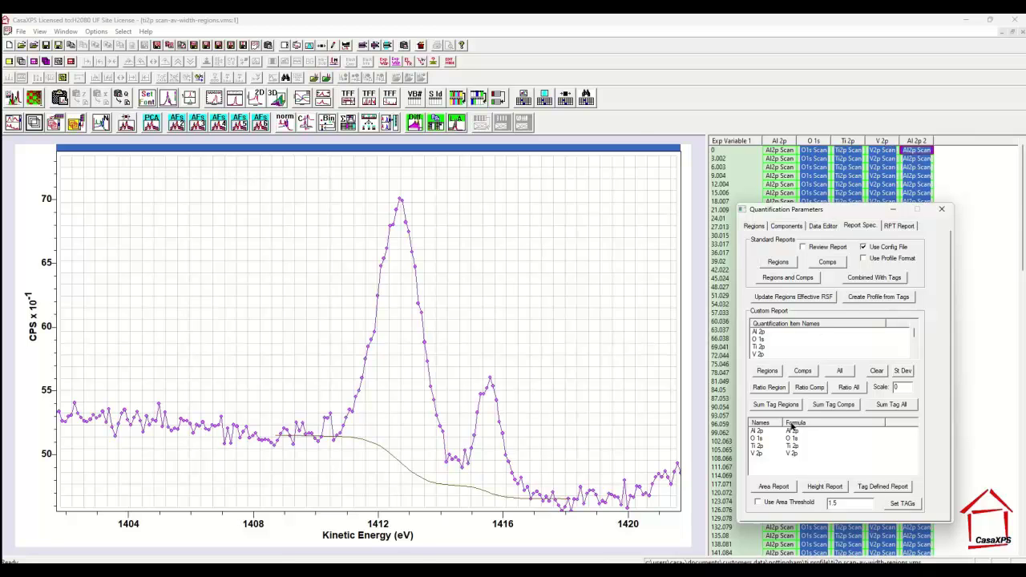
left_click(774, 487)
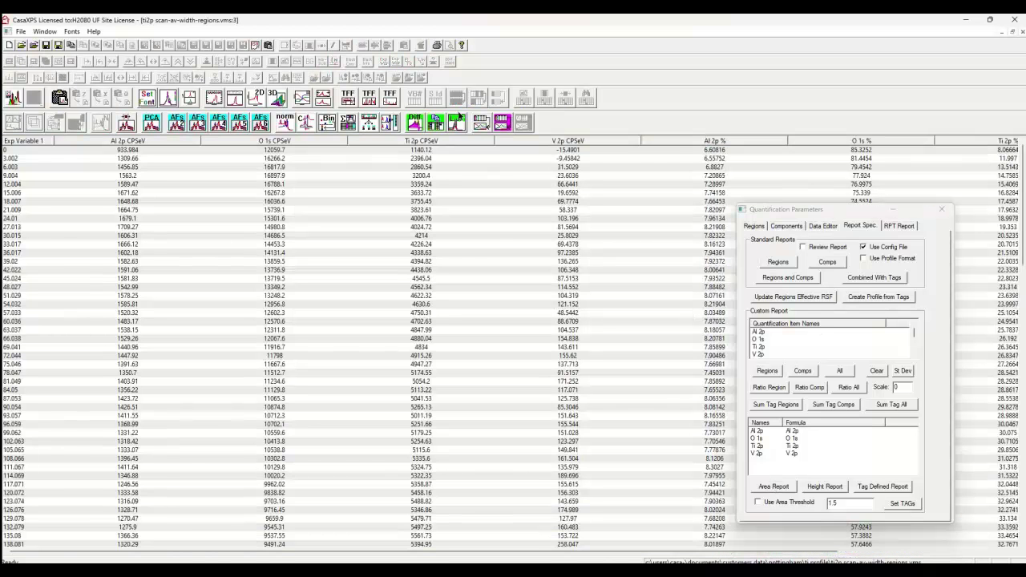
left_click(483, 124)
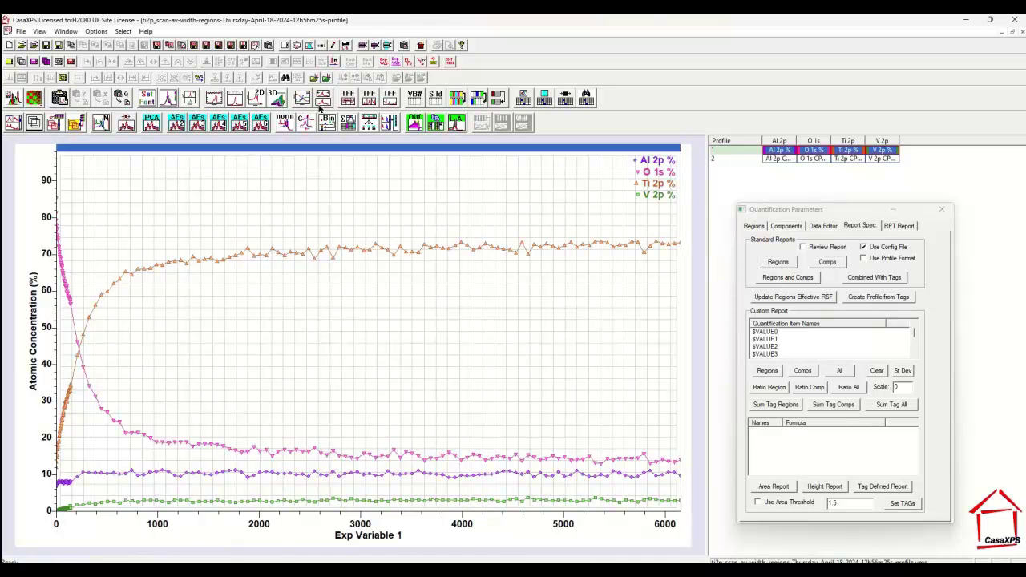
- Rescale the profile plot axes, then switch back to the ti2p scan-av-width-regions.vms:1 window
left_click(320, 104)
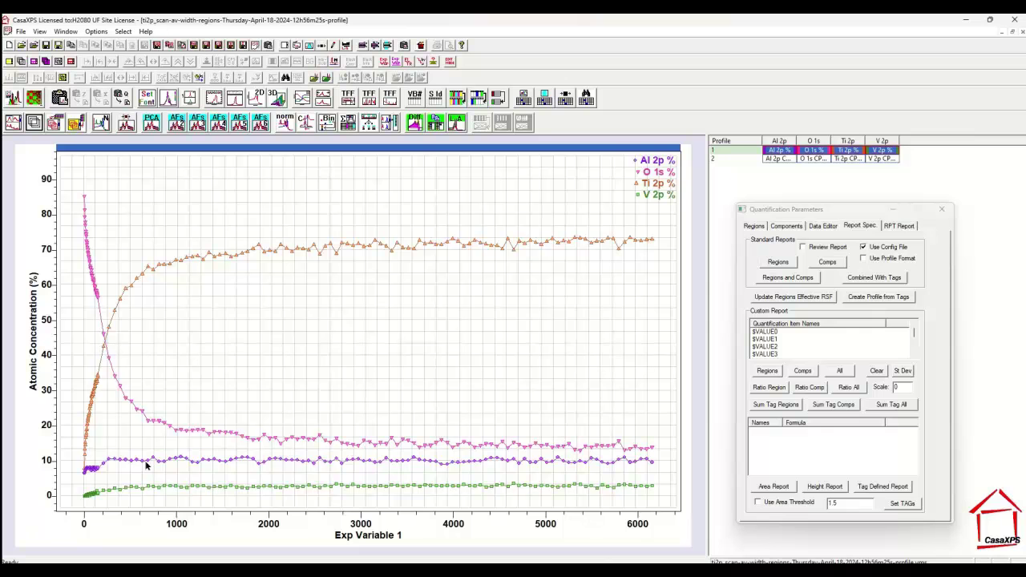
left_click(65, 32)
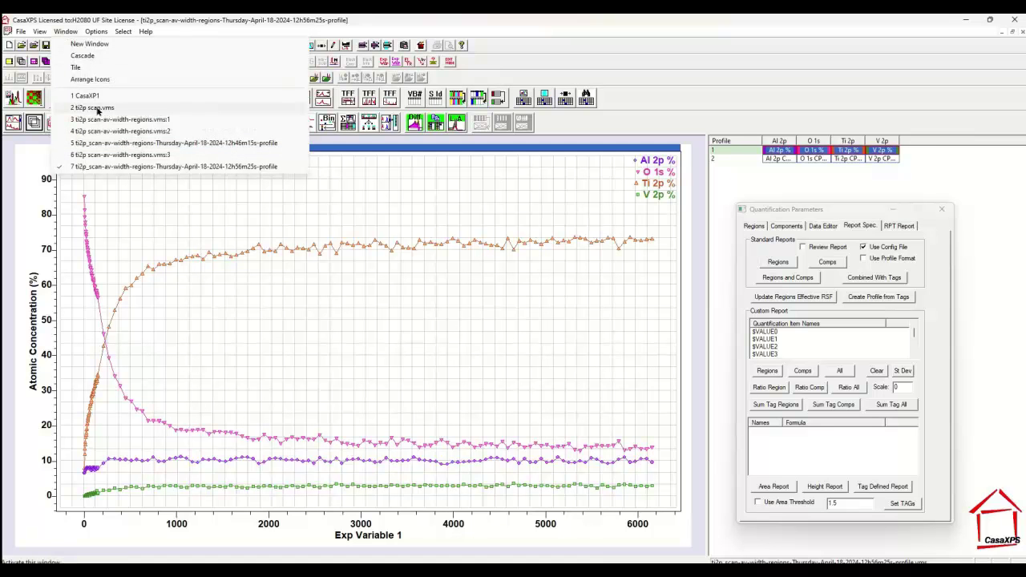
left_click(99, 120)
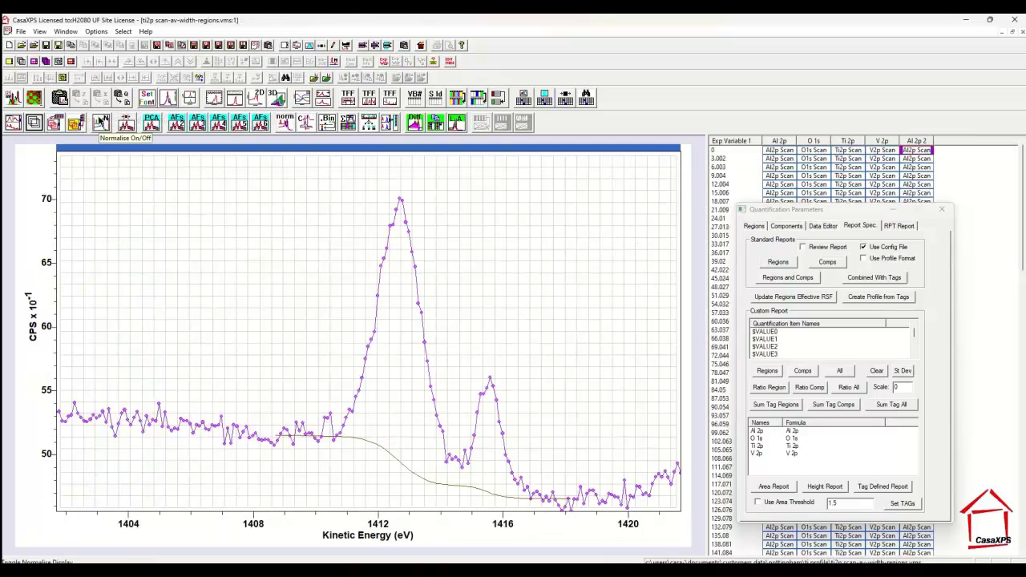